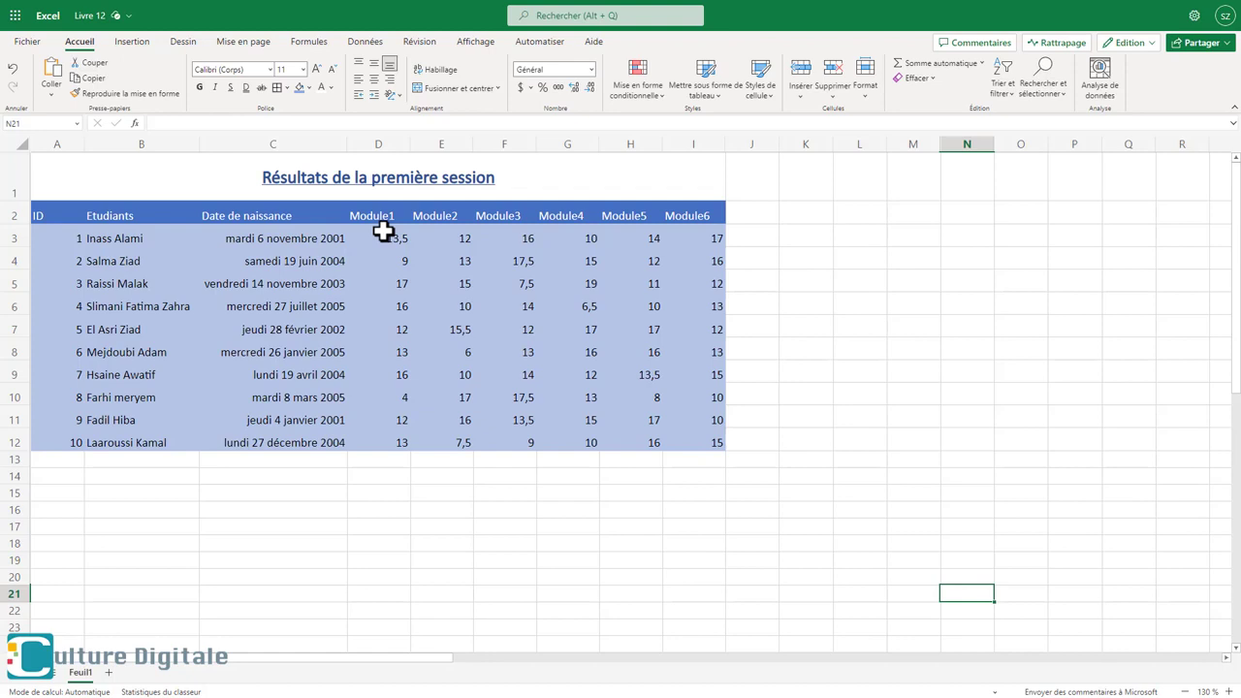
# - Format the module grades in D3:I12 as Nombre with two decimal places
pyautogui.moveTo(385, 233); pyautogui.dragTo(672, 443)
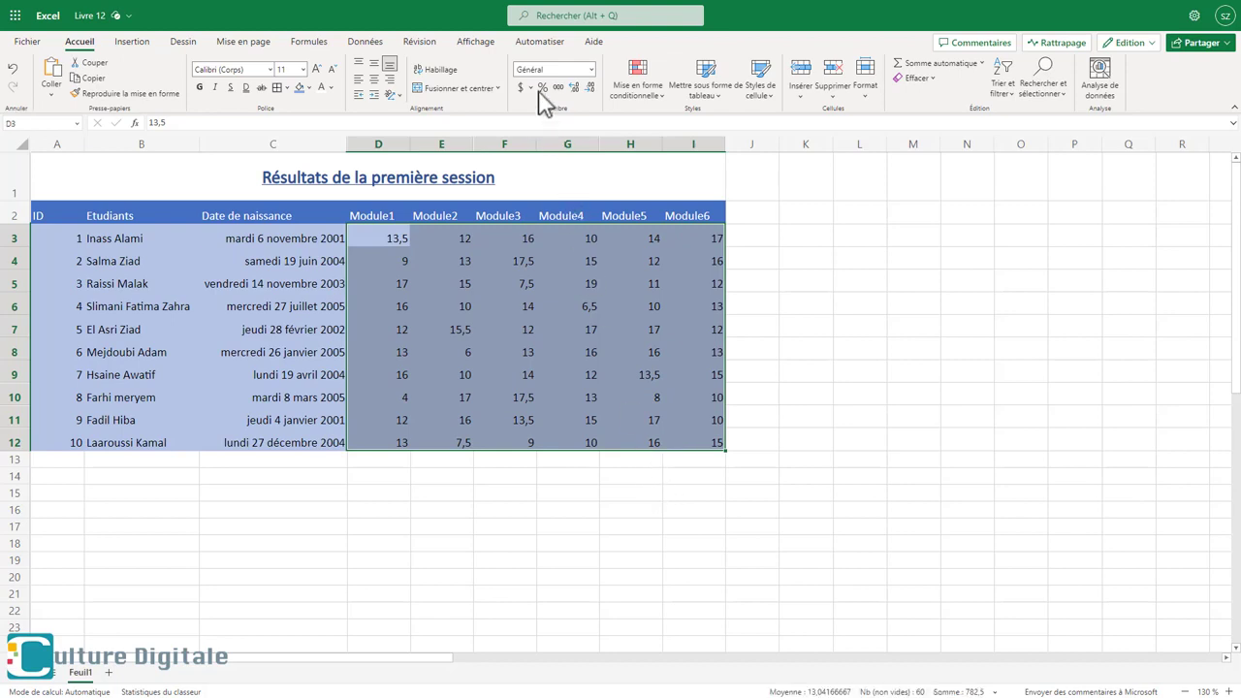
pyautogui.click(591, 70)
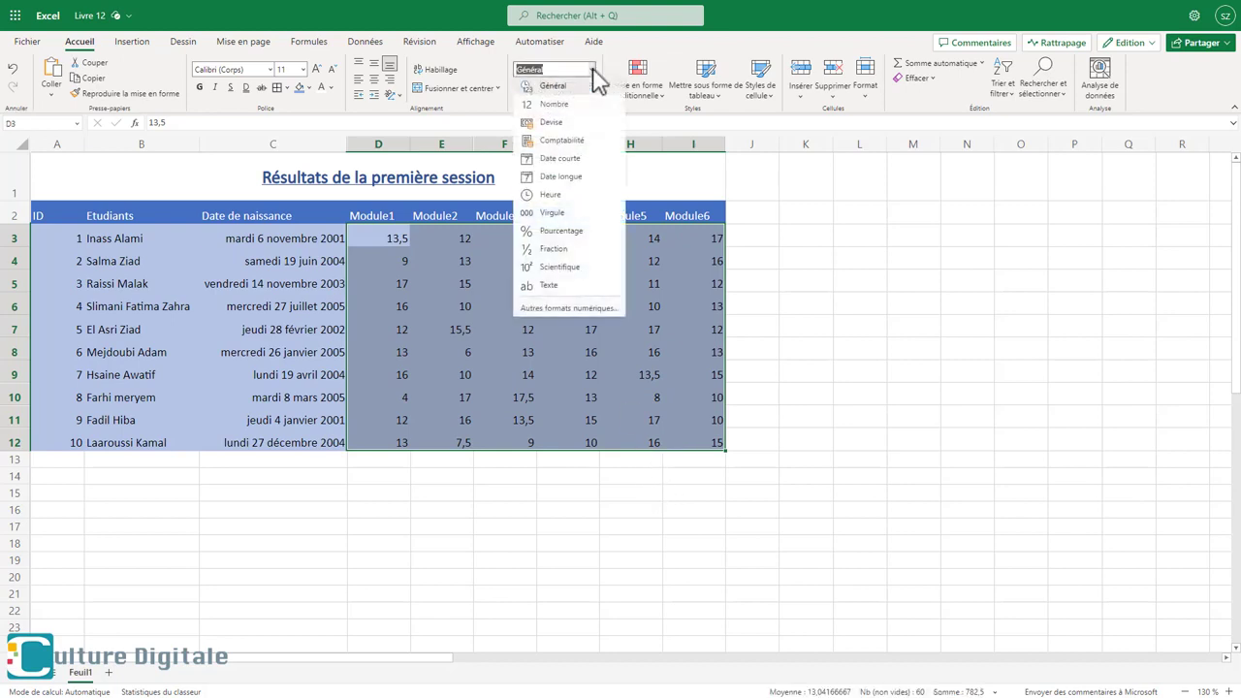
pyautogui.click(553, 105)
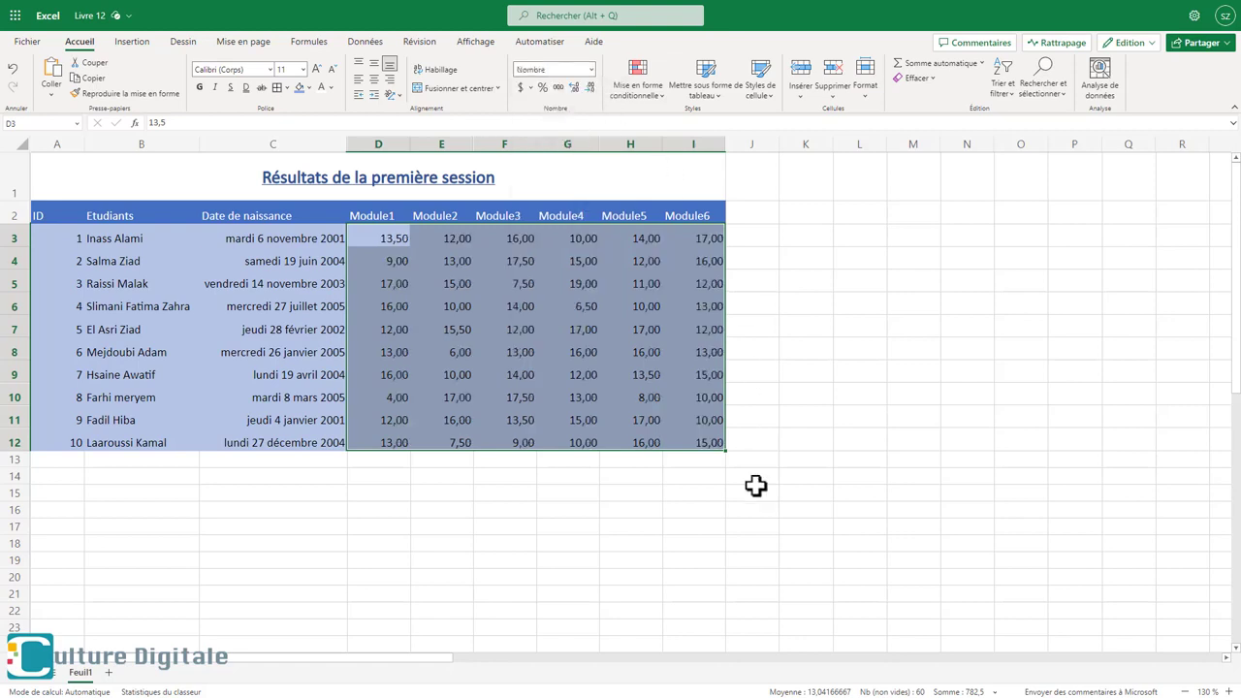
pyautogui.click(588, 87)
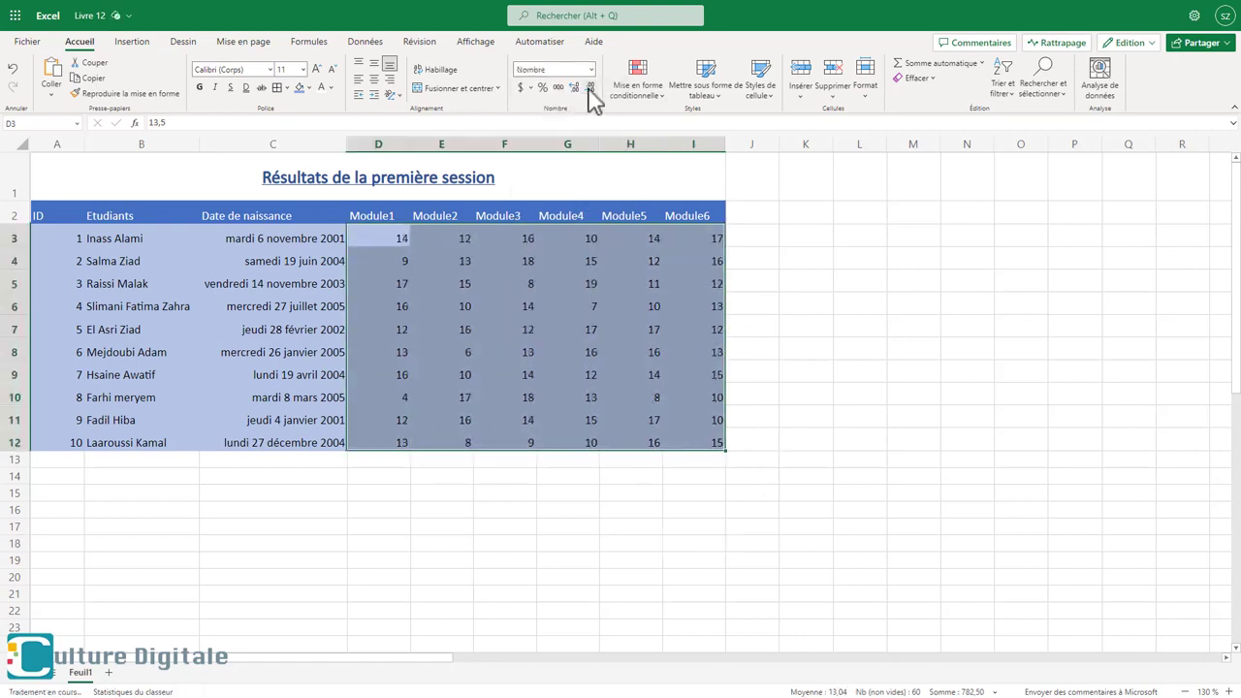
pyautogui.click(575, 88)
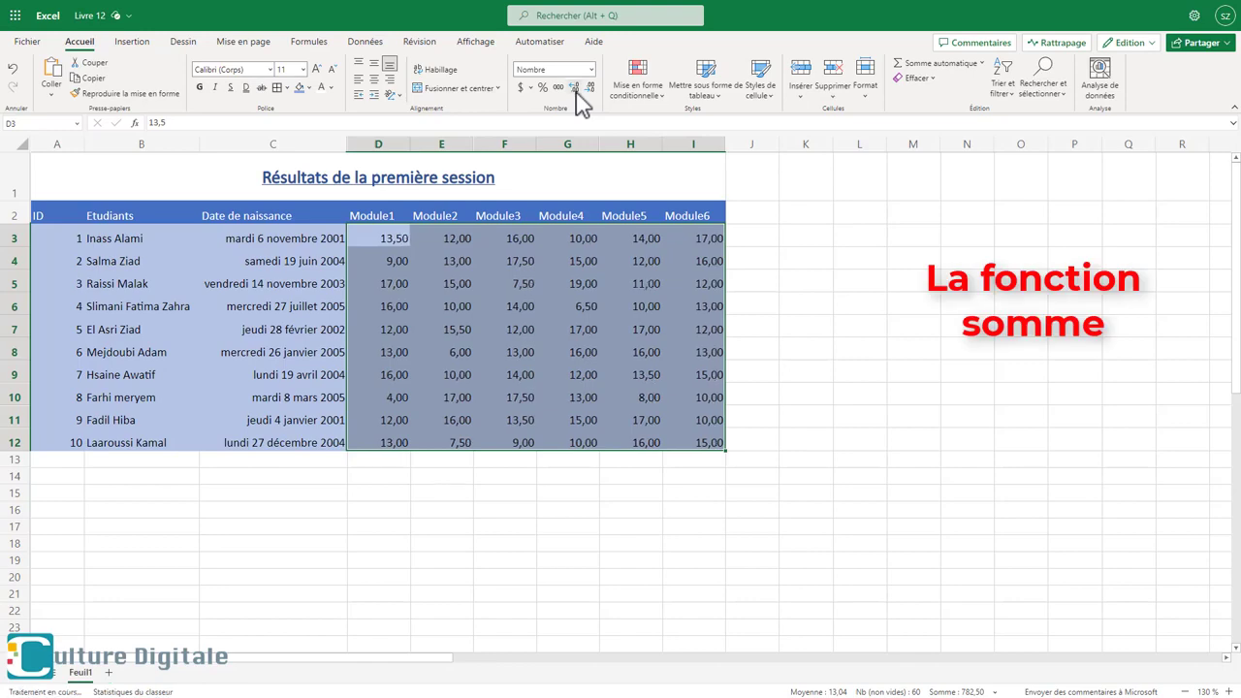
pyautogui.click(773, 622)
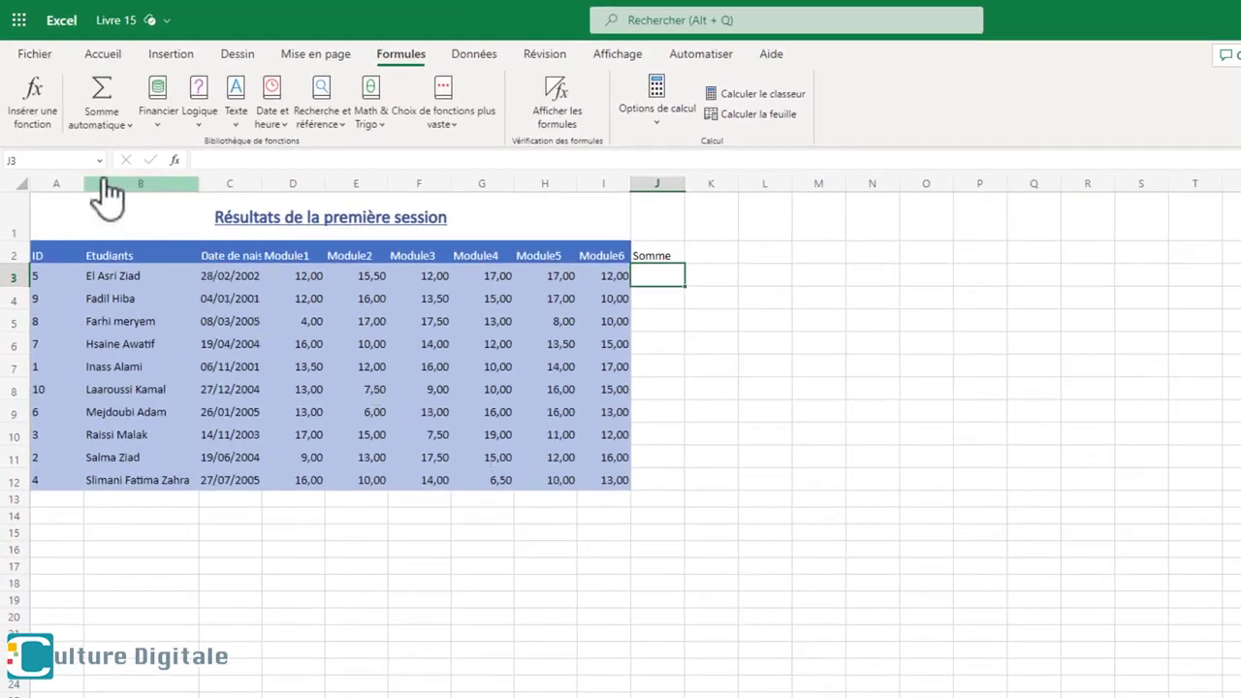
# - Insert the SOMME function in J3 over the six module grades D3:I3 and fill it down to J12
pyautogui.click(43, 119)
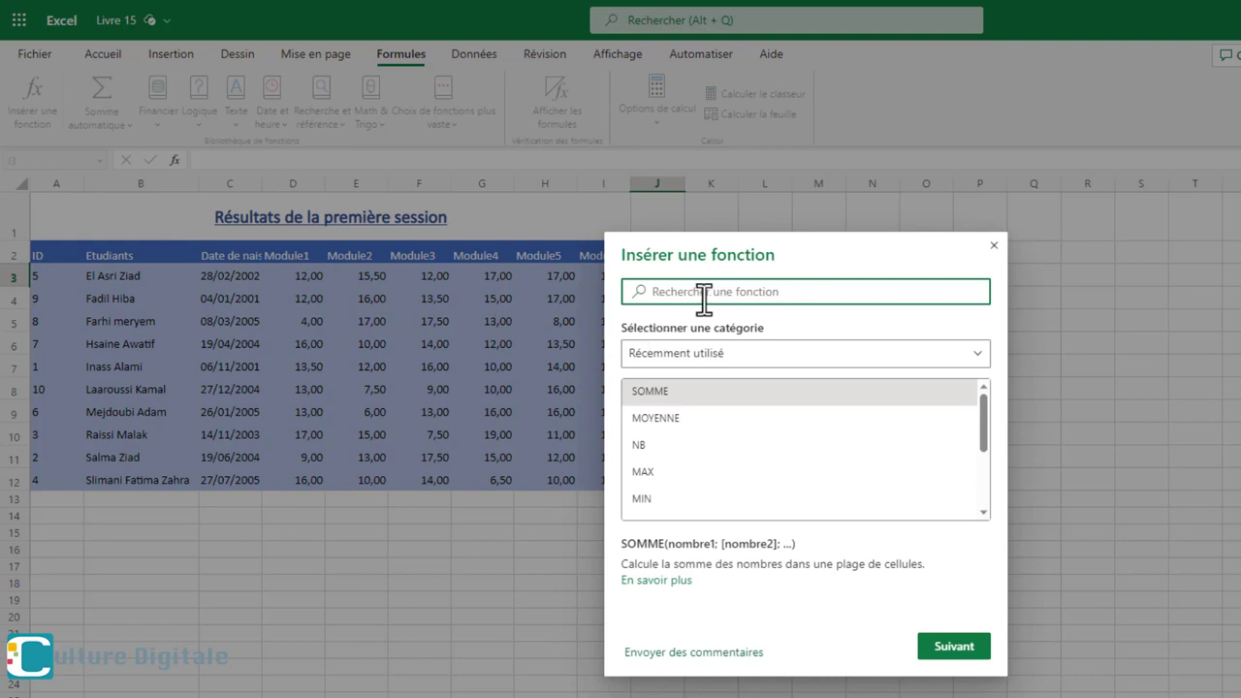
pyautogui.click(700, 363)
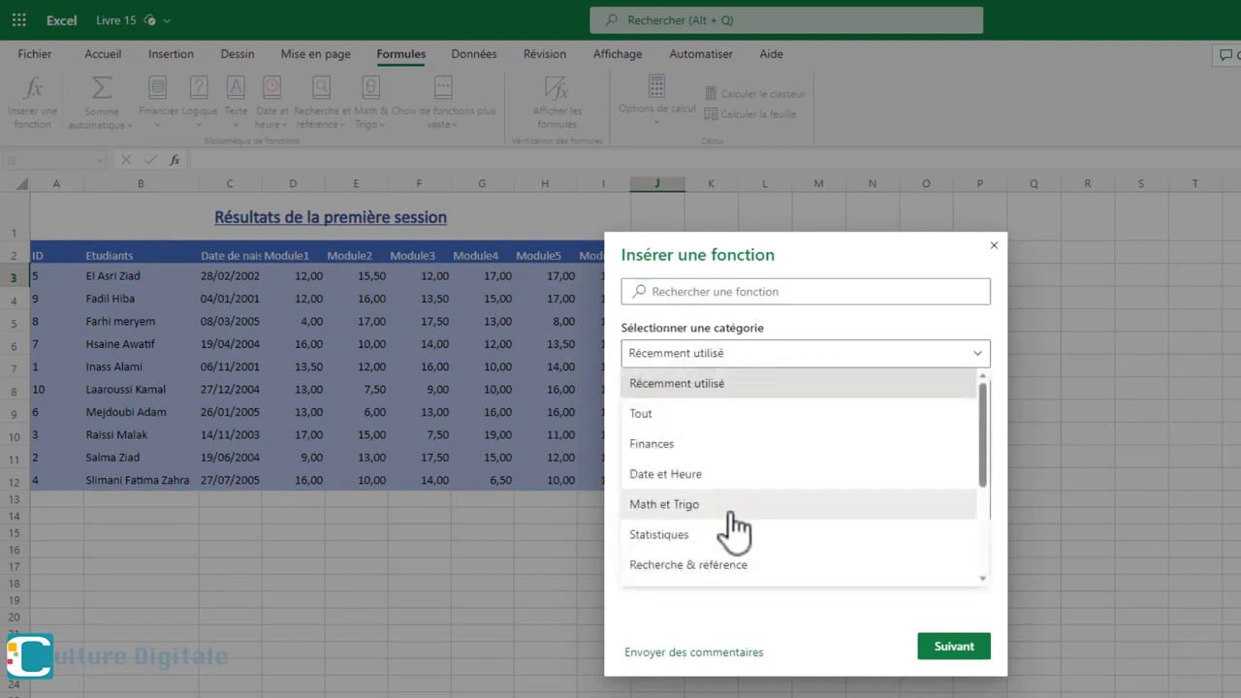
pyautogui.click(715, 387)
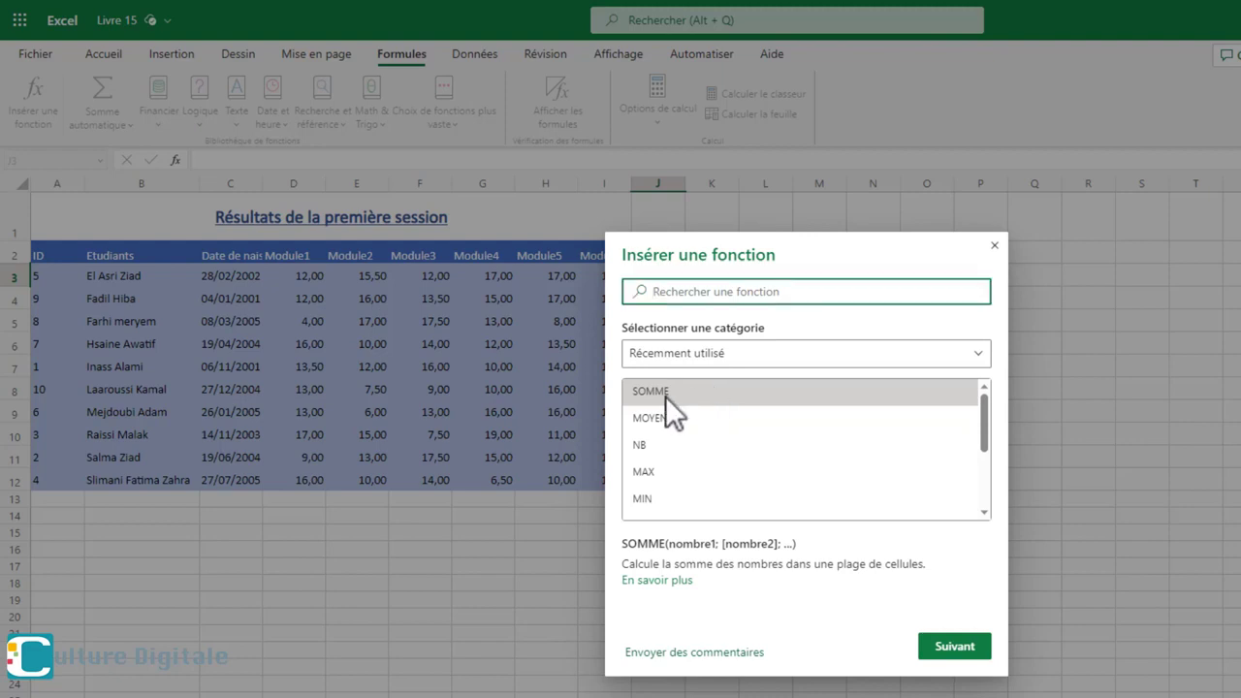
pyautogui.click(956, 648)
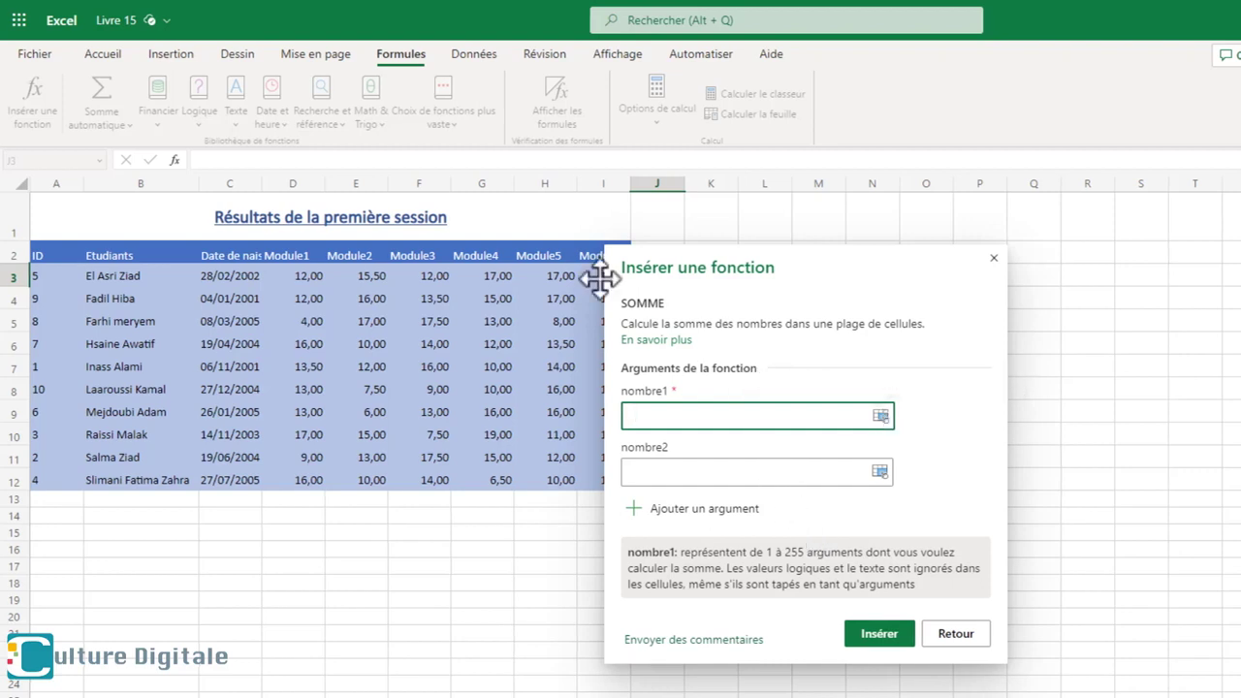
pyautogui.moveTo(300, 282); pyautogui.dragTo(603, 277)
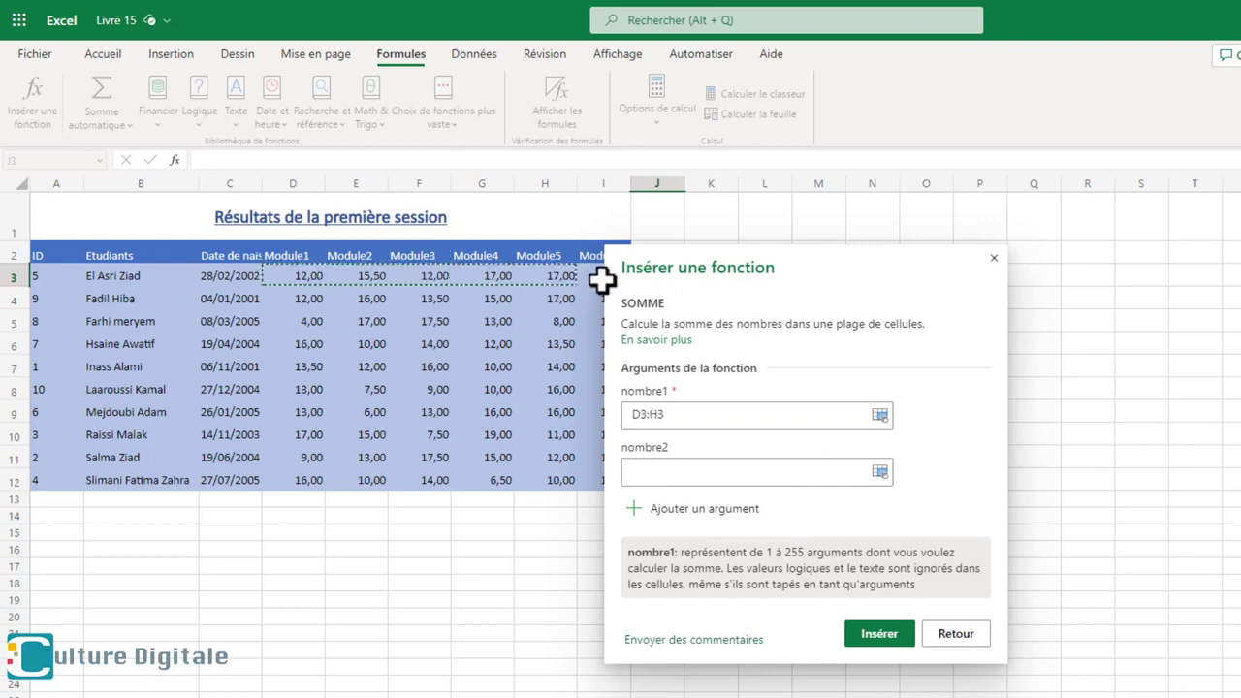
pyautogui.moveTo(757, 265); pyautogui.dragTo(954, 257)
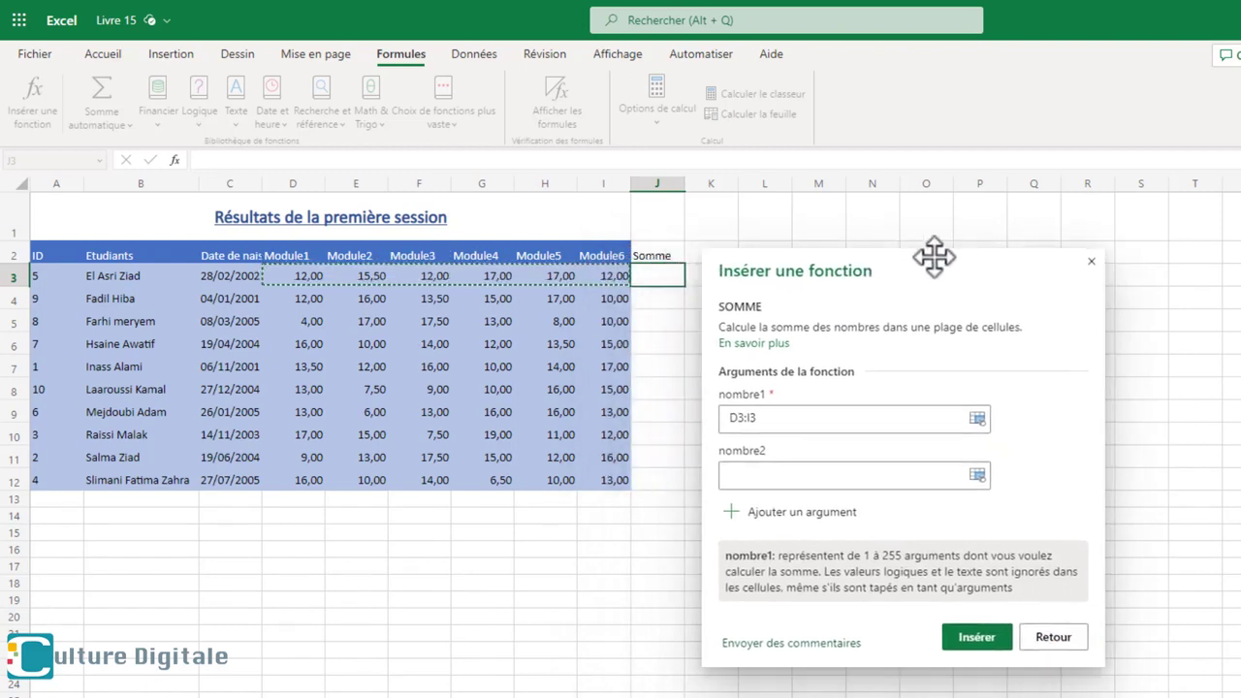
pyautogui.click(1092, 622)
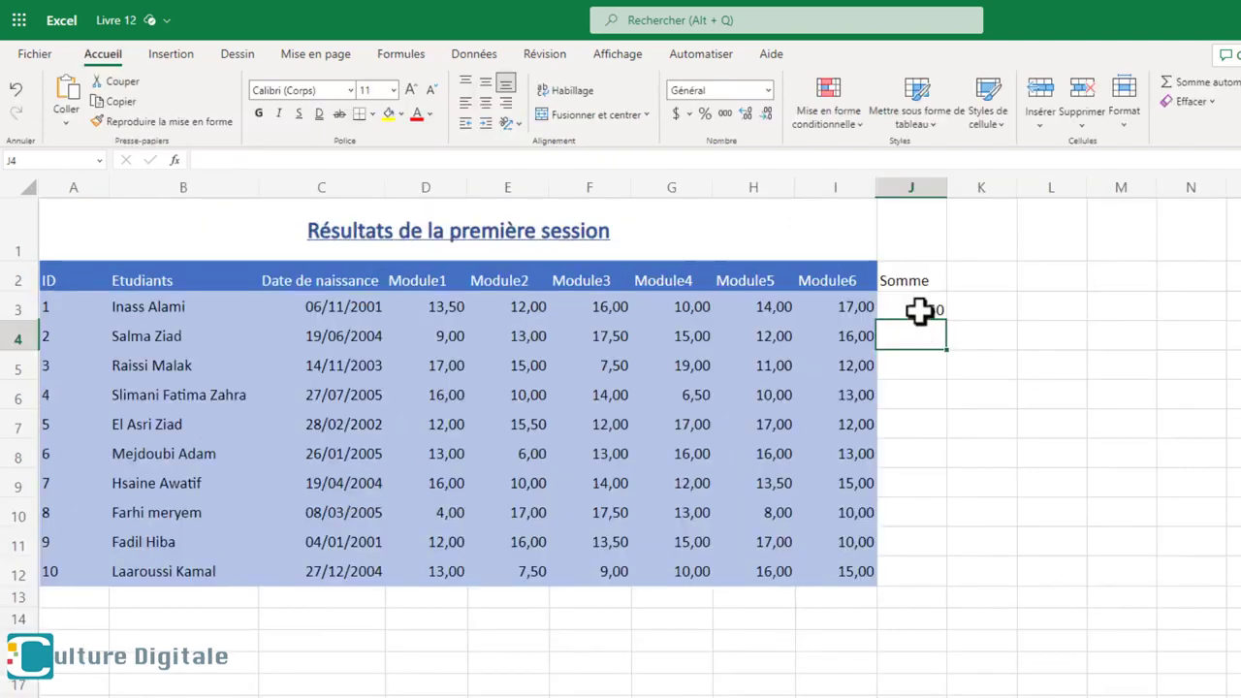
pyautogui.click(914, 310)
pyautogui.moveTo(950, 321); pyautogui.dragTo(967, 580)
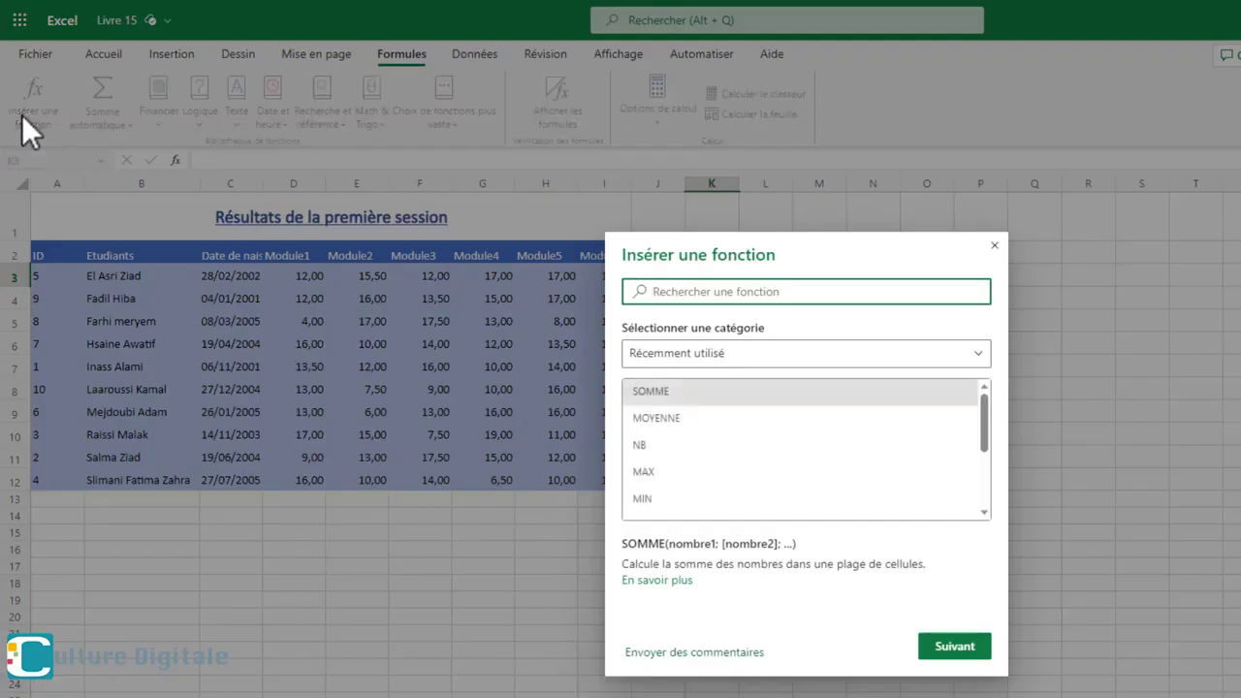
# - Insert the MOYENNE function in K3 over the module grades D3:I3 and fill it down to K12
pyautogui.click(625, 415)
pyautogui.click(950, 649)
pyautogui.moveTo(891, 263); pyautogui.dragTo(1077, 247)
pyautogui.moveTo(294, 276); pyautogui.dragTo(611, 281)
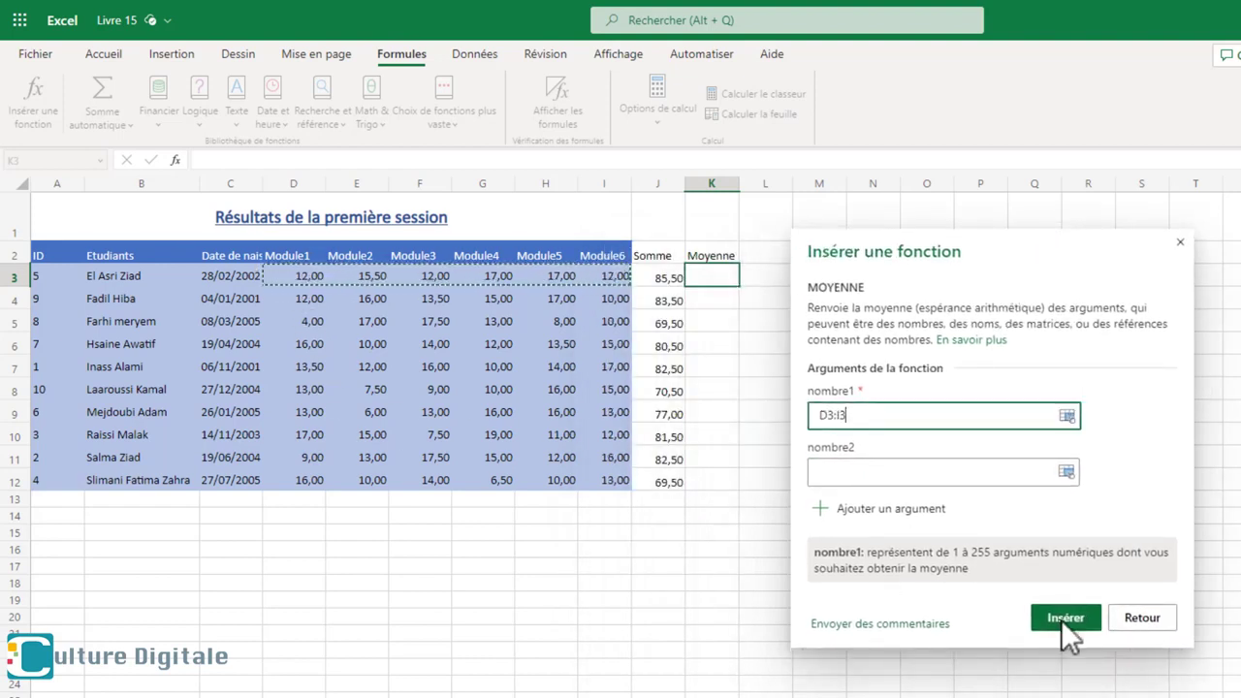
pyautogui.click(1063, 618)
pyautogui.moveTo(737, 287); pyautogui.dragTo(727, 480)
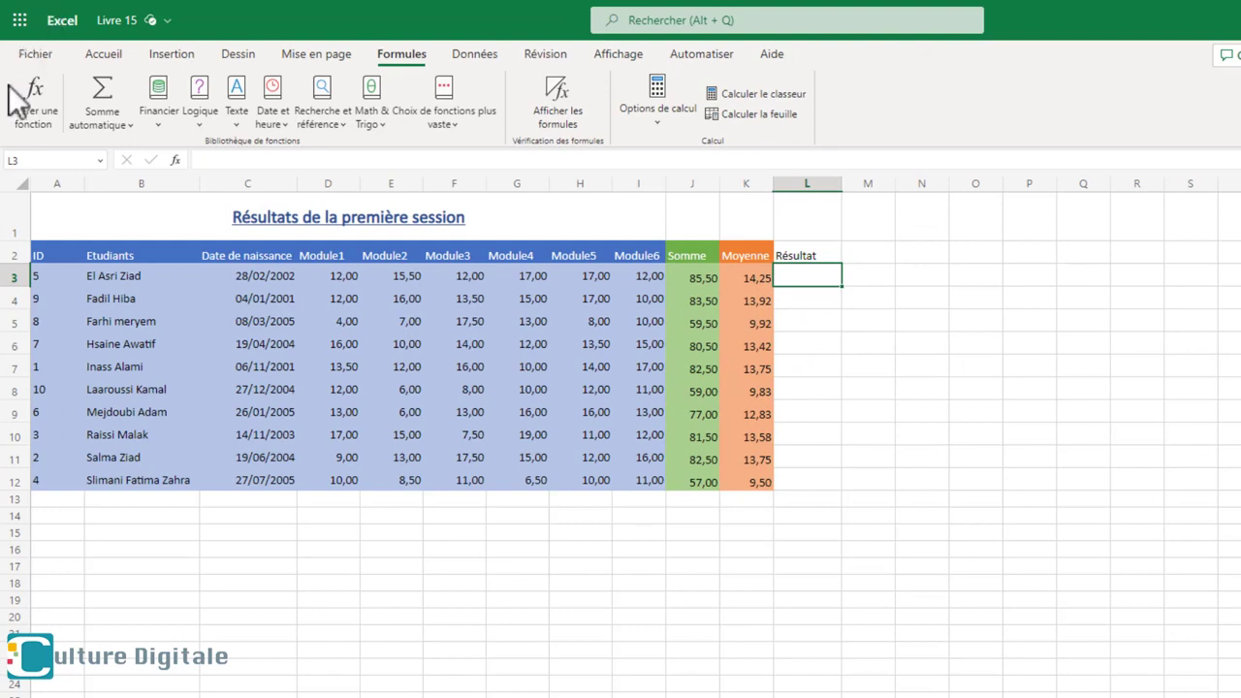
# - Start an SI function in L3 with K3>=10 as the logical test
pyautogui.click(34, 114)
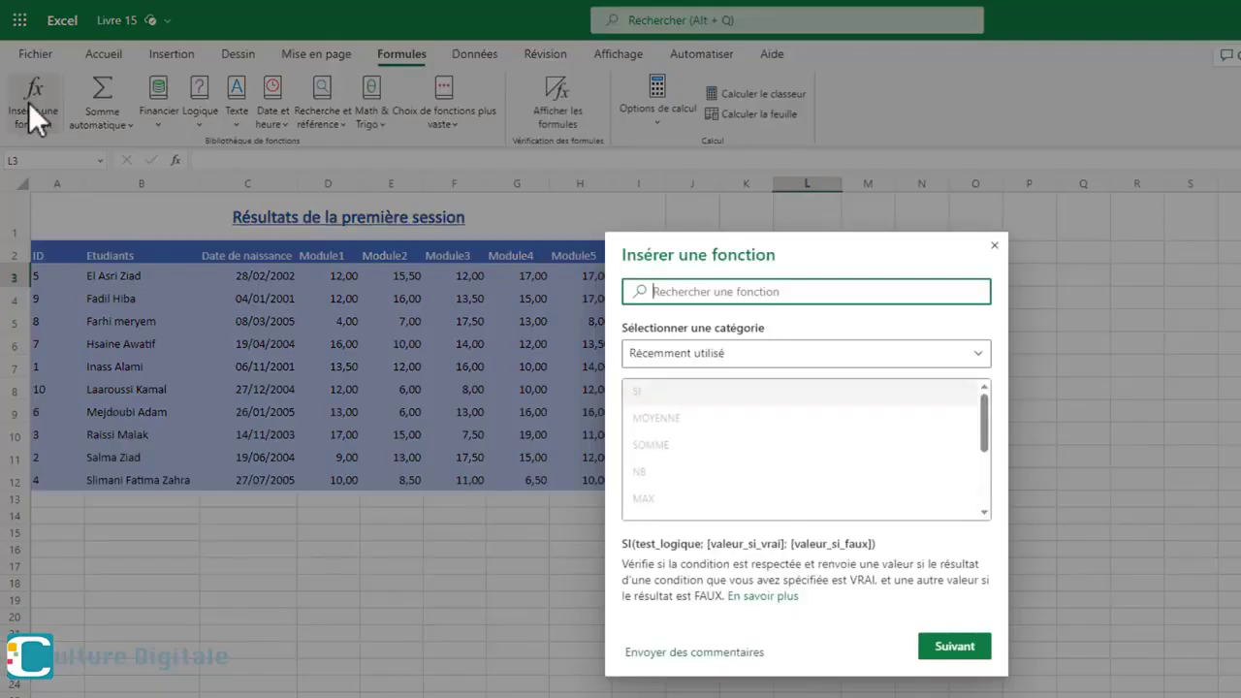
pyautogui.click(762, 390)
pyautogui.click(952, 652)
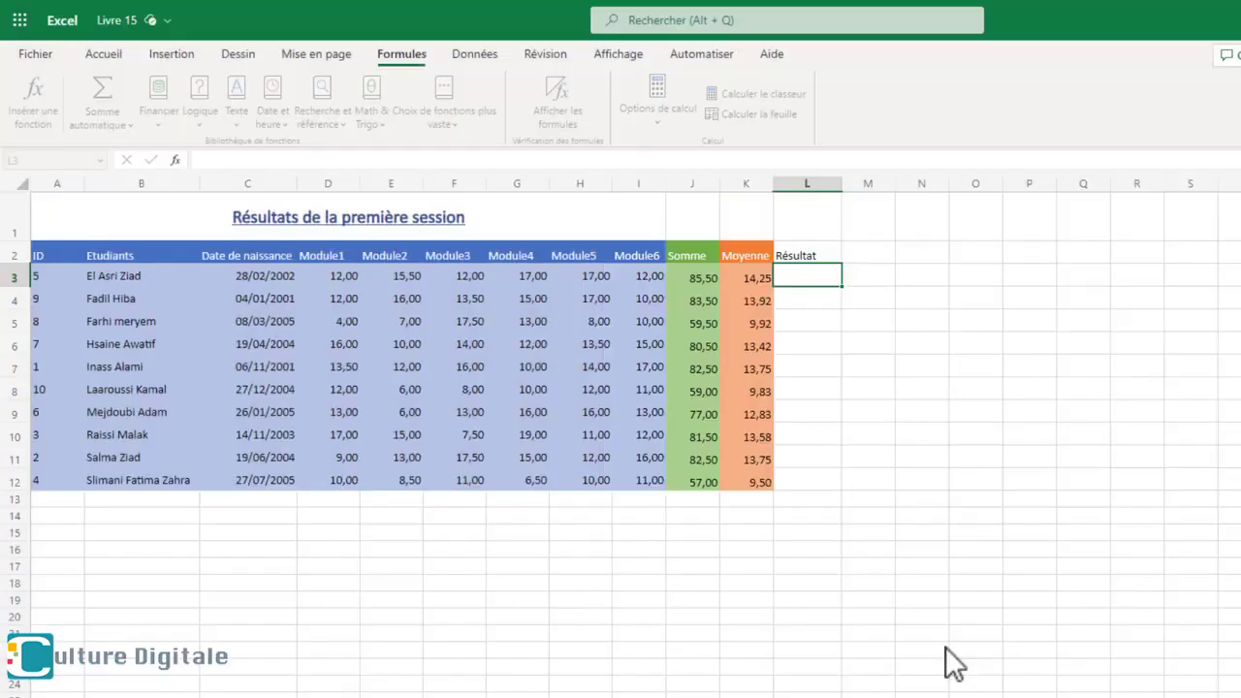
pyautogui.moveTo(839, 244); pyautogui.dragTo(1033, 188)
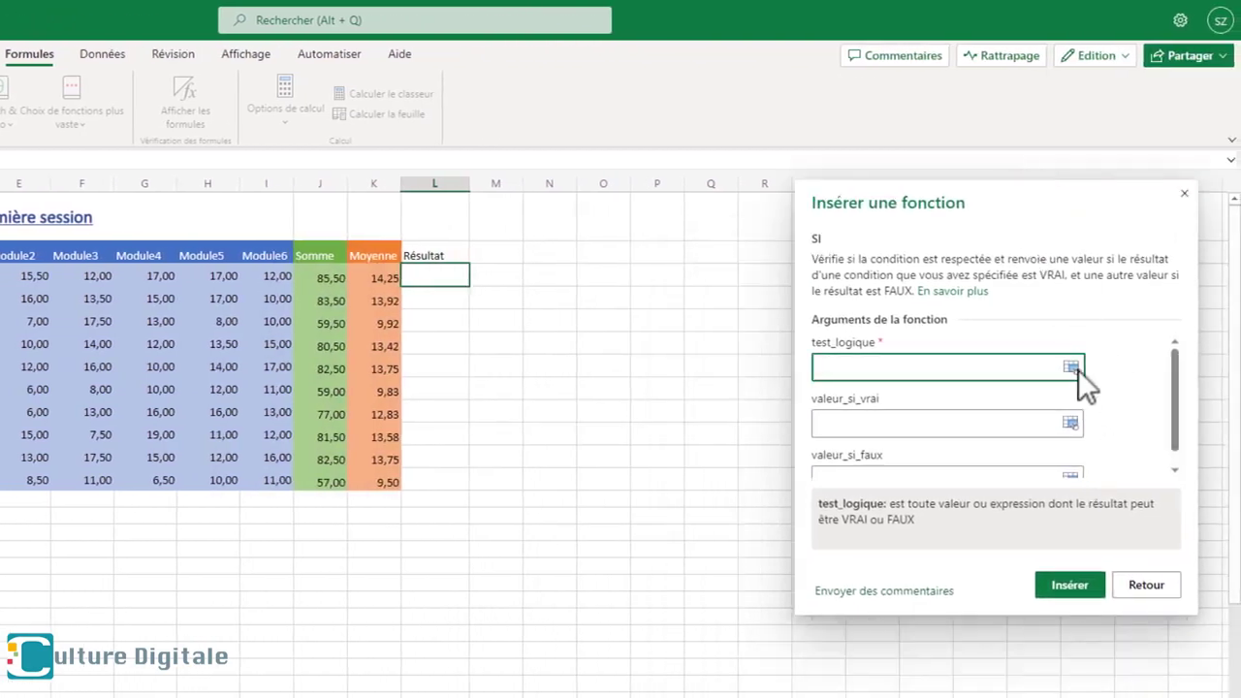
pyautogui.click(370, 280)
pyautogui.write('>=10')
# - Make the SI function return "VAL" if true and "RAT" if false, insert it and fill it down to L12
pyautogui.click(872, 417)
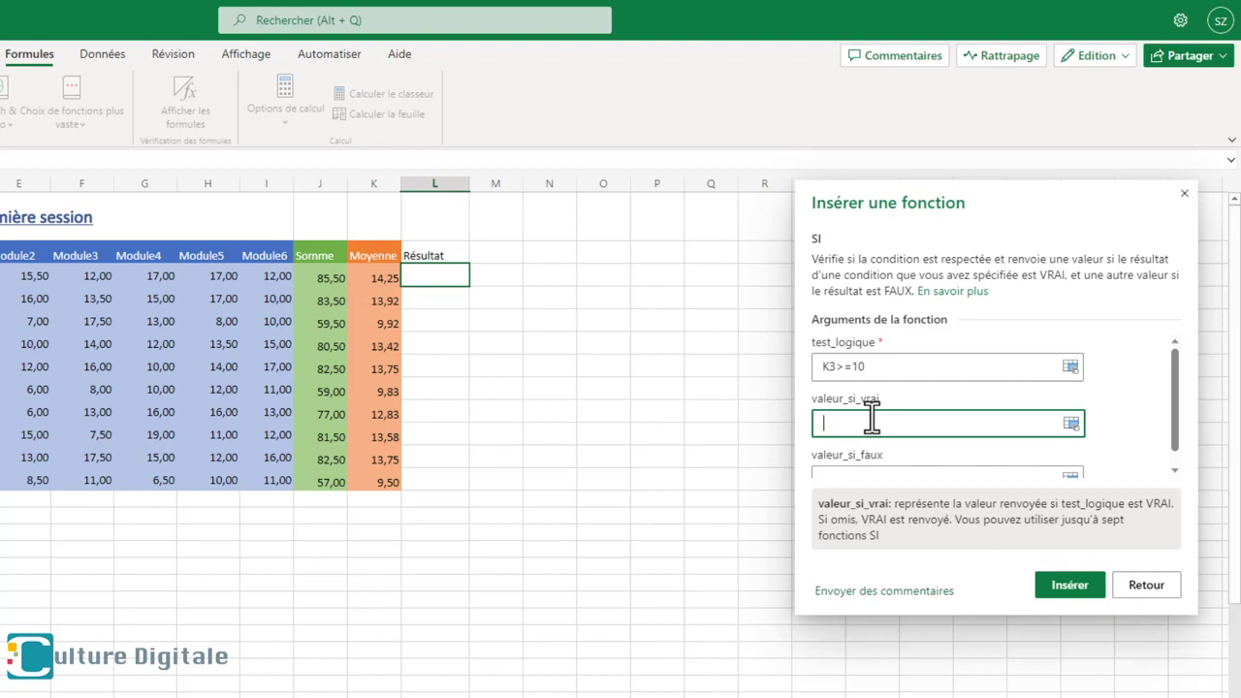
pyautogui.write('"VAL"')
pyautogui.click(909, 472)
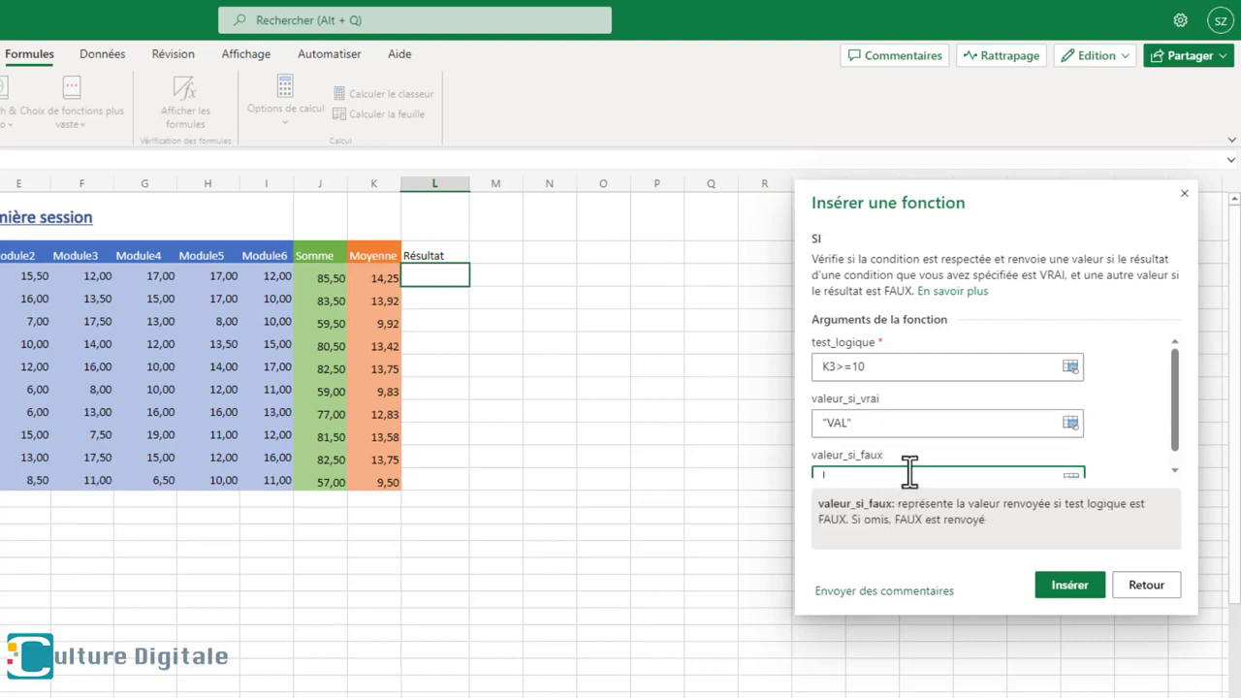
pyautogui.scroll(-1, 909, 472)
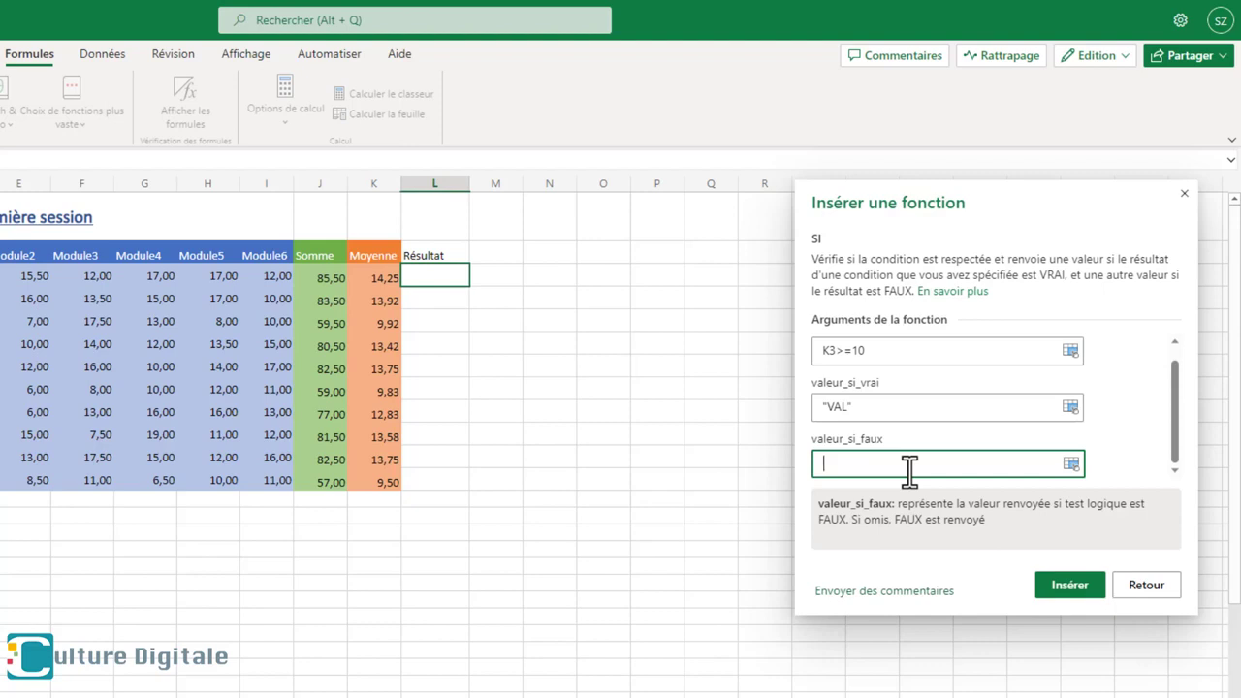
pyautogui.write('"RAT"')
pyautogui.click(1069, 585)
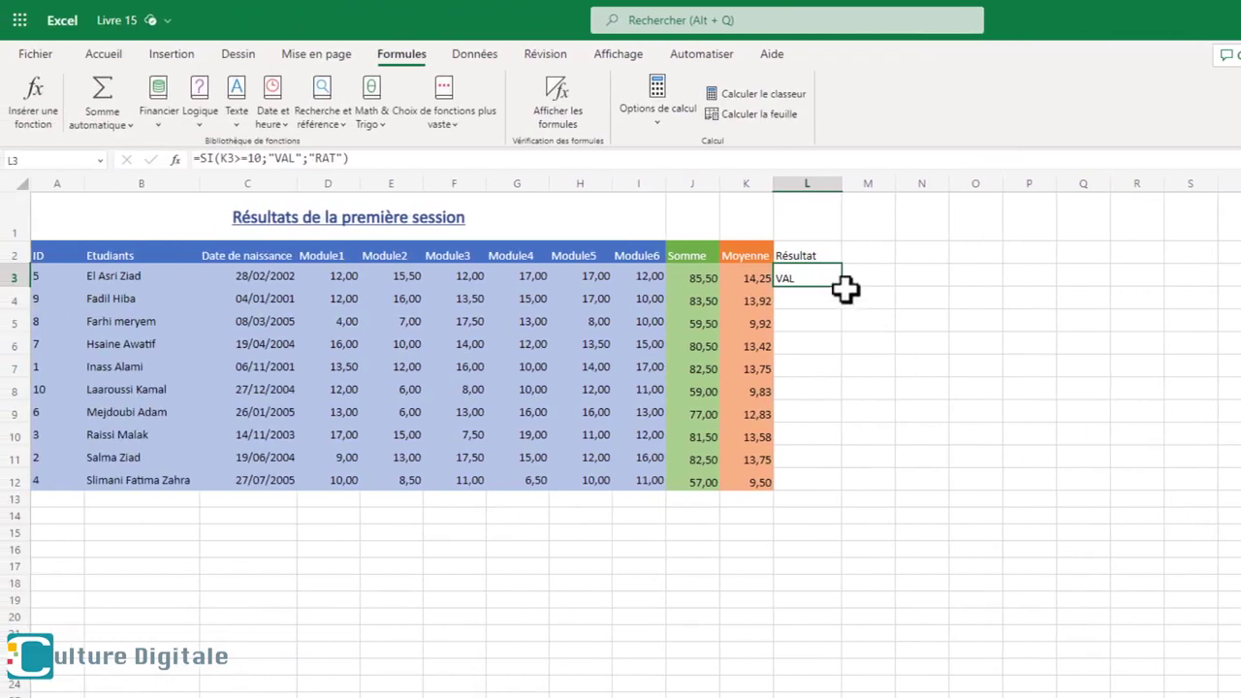
pyautogui.moveTo(840, 285); pyautogui.dragTo(831, 483)
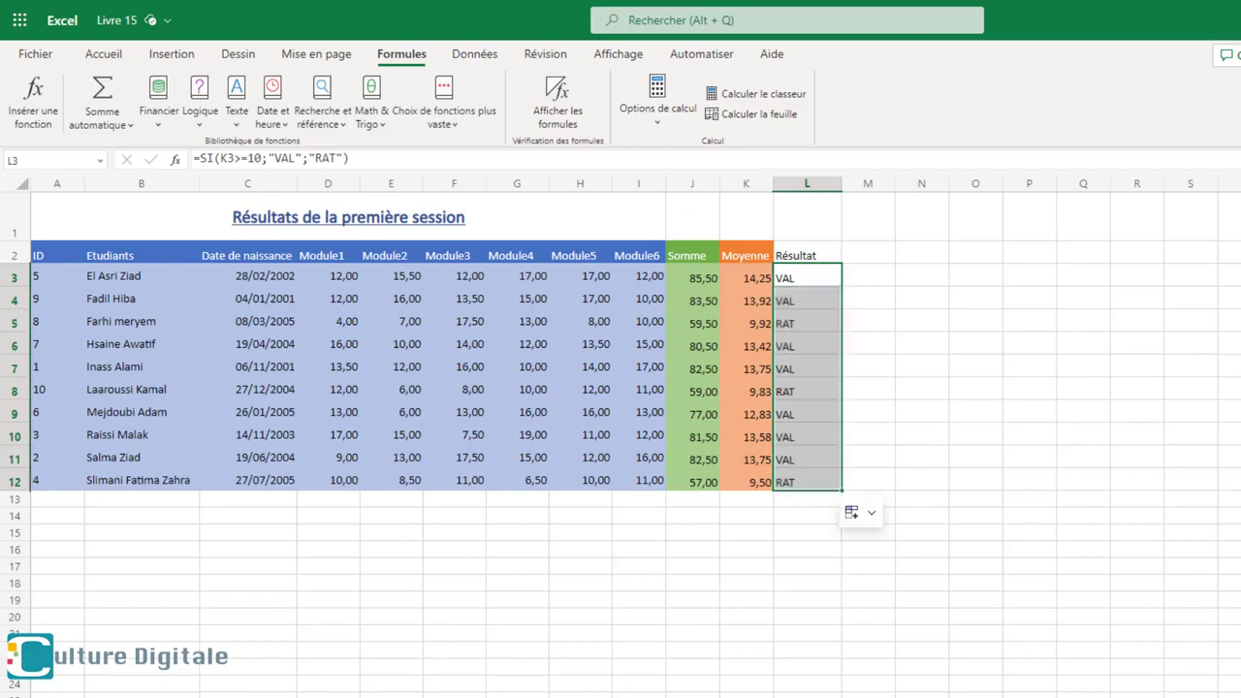
pyautogui.click(807, 255)
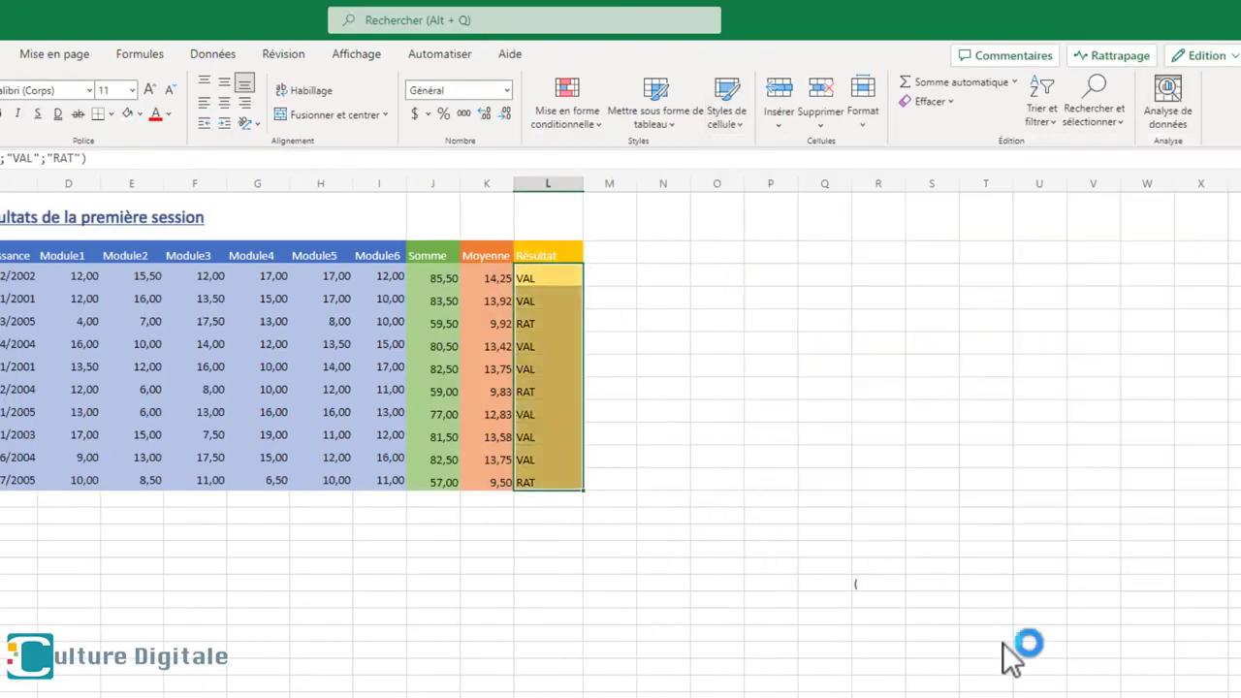
# - Enter the label "Nombre d'étudiant" in cell C16
pyautogui.click(256, 546)
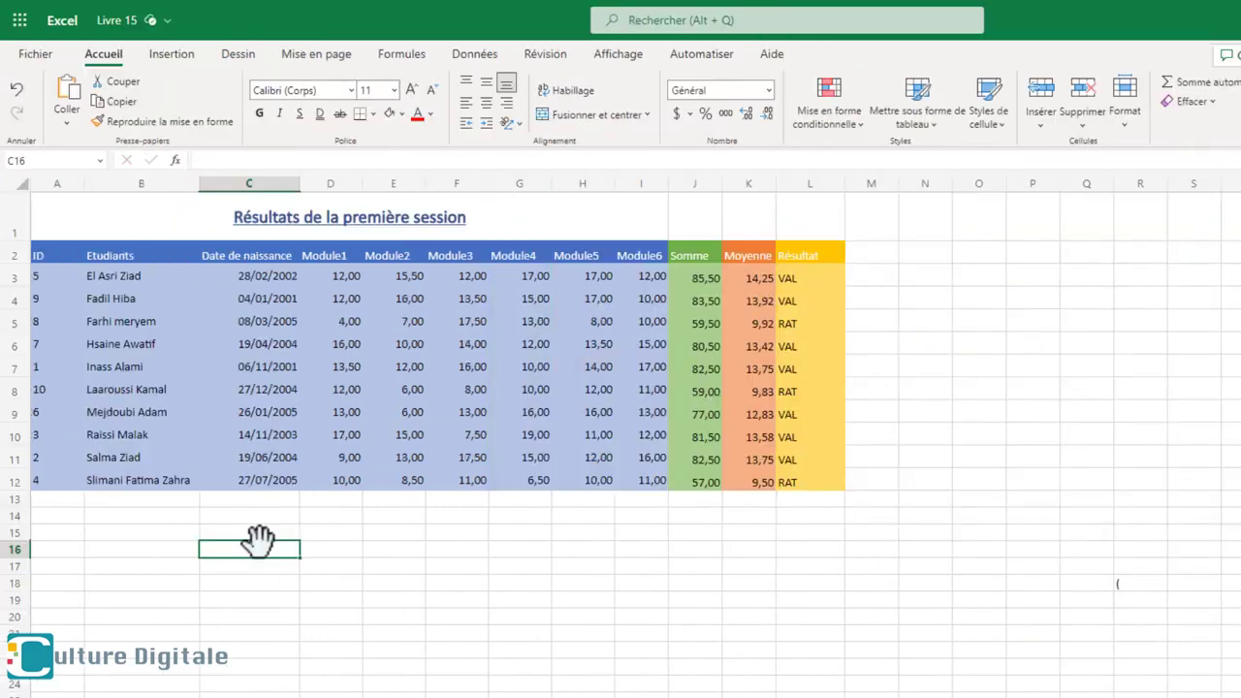
pyautogui.write("Nombre d'étudi")
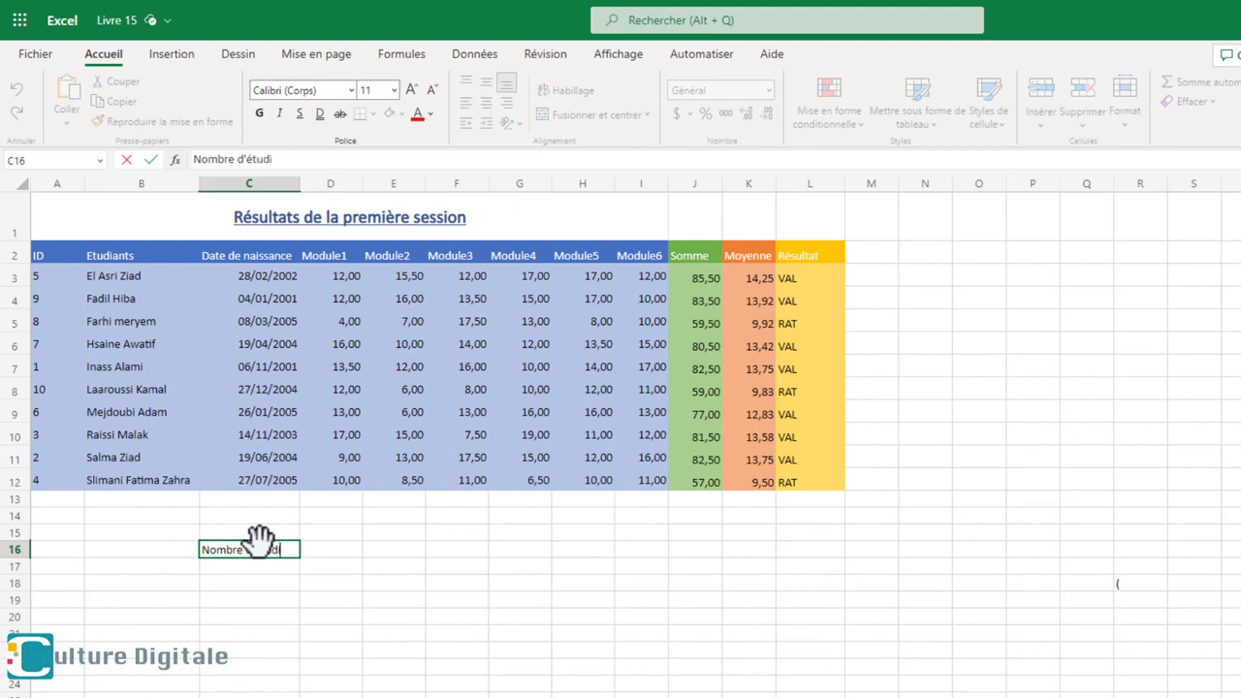
pyautogui.write('ant')
pyautogui.press('Return')
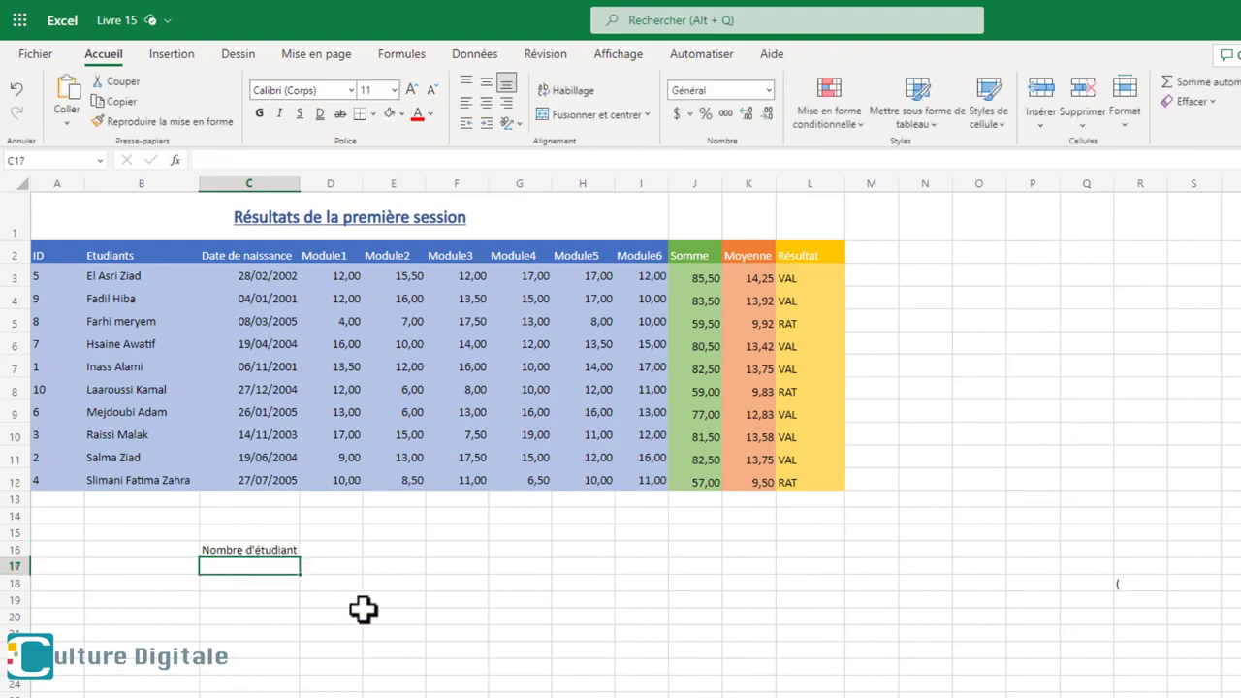
# - Insert the NBVAL function in D16 to count the student names in B3:B12
pyautogui.click(351, 548)
pyautogui.click(412, 54)
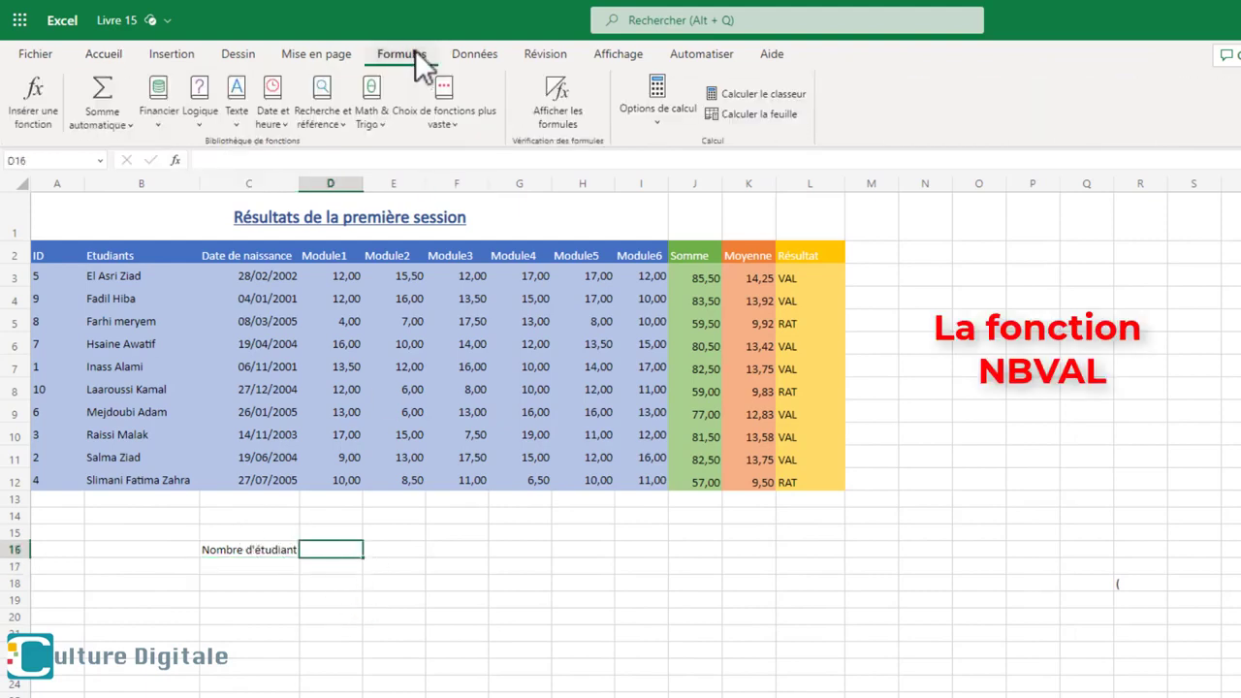
pyautogui.click(29, 120)
pyautogui.click(697, 287)
pyautogui.write('nb')
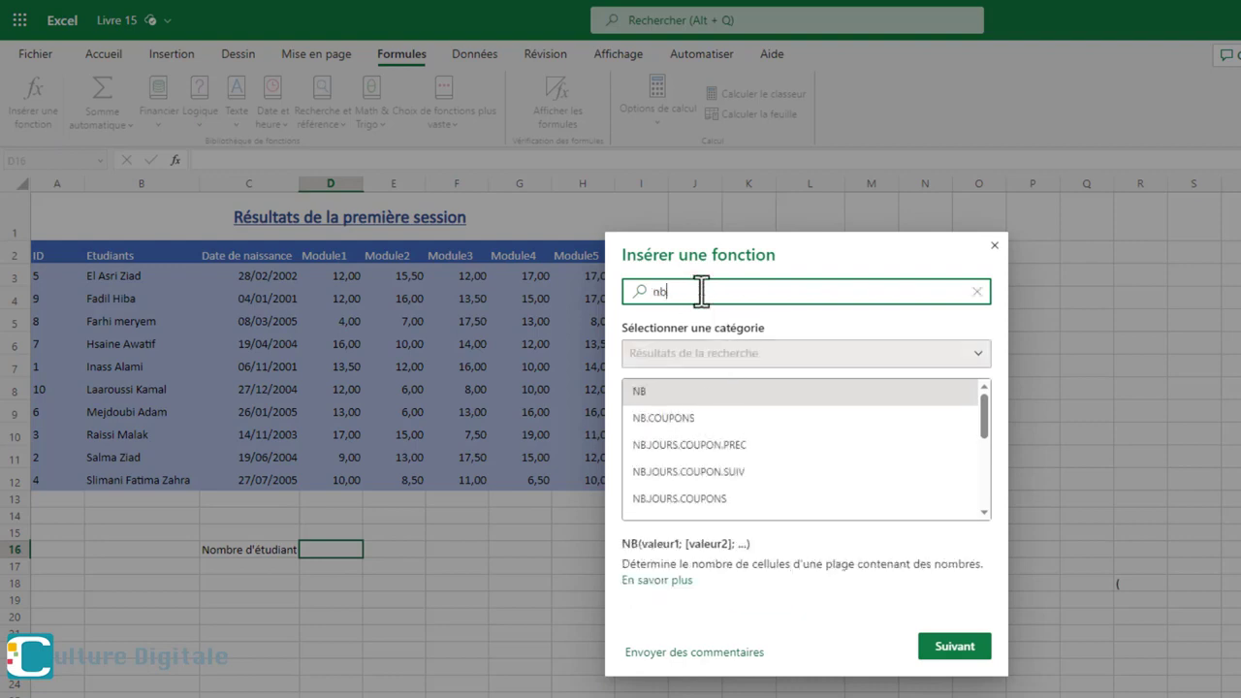
pyautogui.write('val')
pyautogui.click(954, 645)
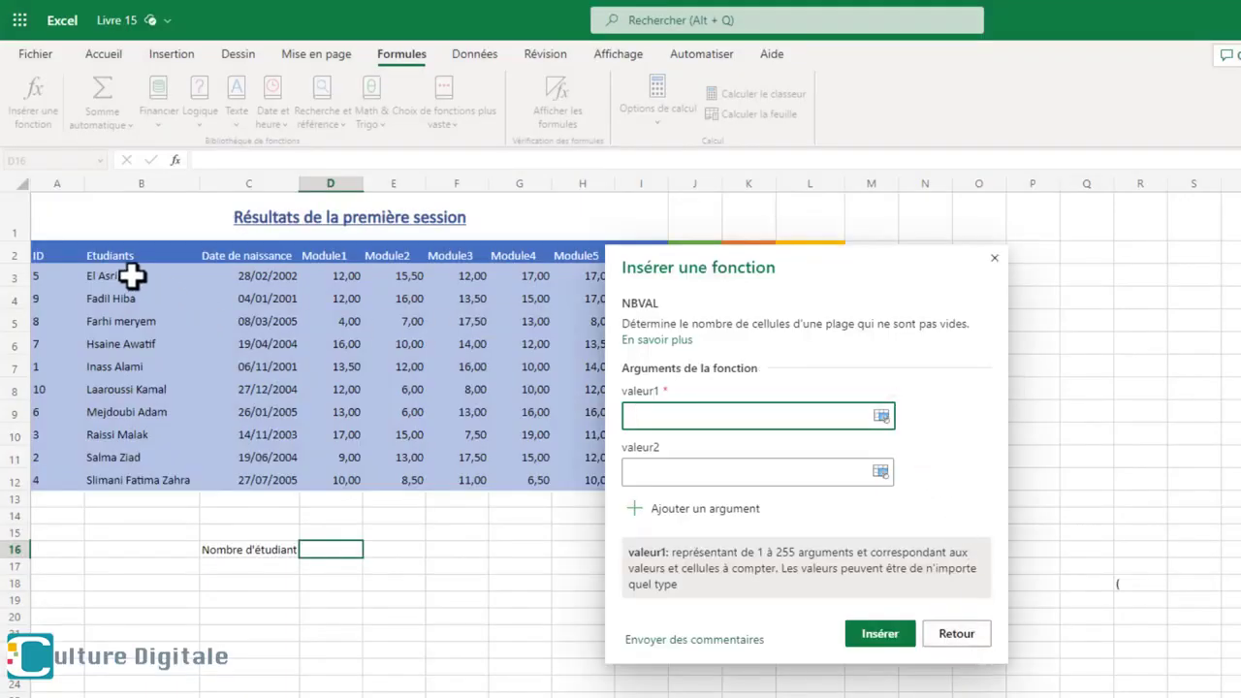
pyautogui.moveTo(130, 276); pyautogui.dragTo(140, 477)
pyautogui.click(879, 633)
# - Enter the label "Moyenne Max" in cell C17
pyautogui.click(249, 566)
pyautogui.write('M')
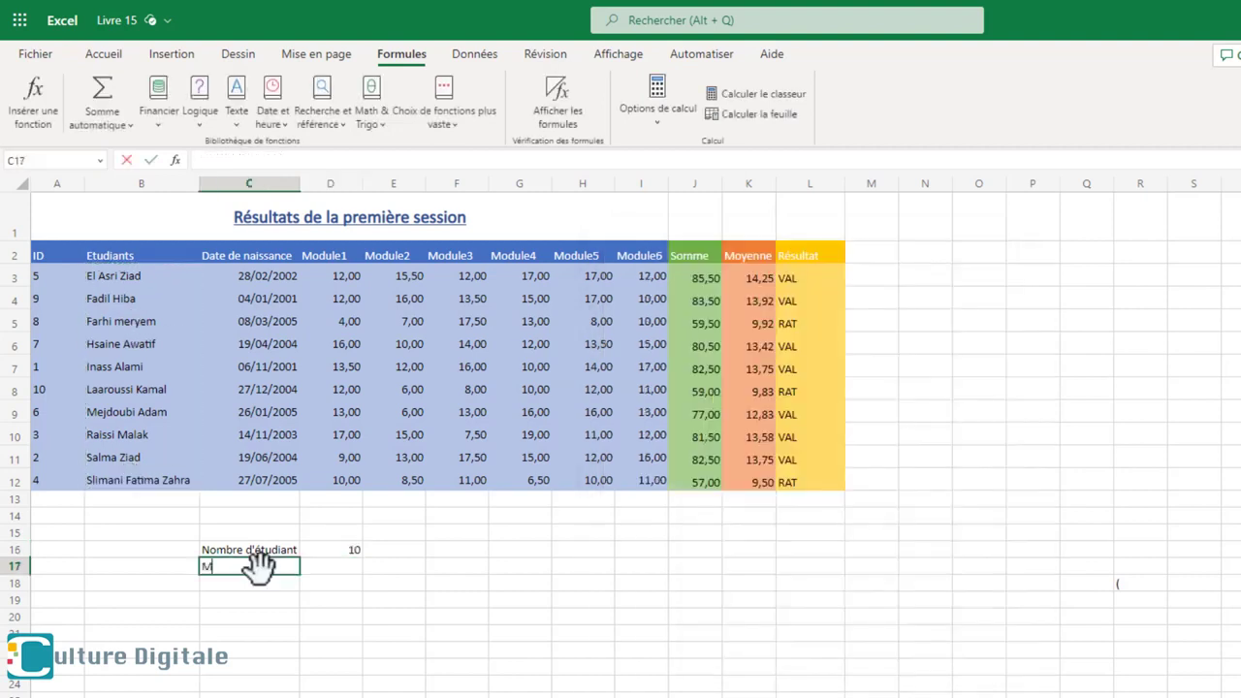
pyautogui.write('oyenne M')
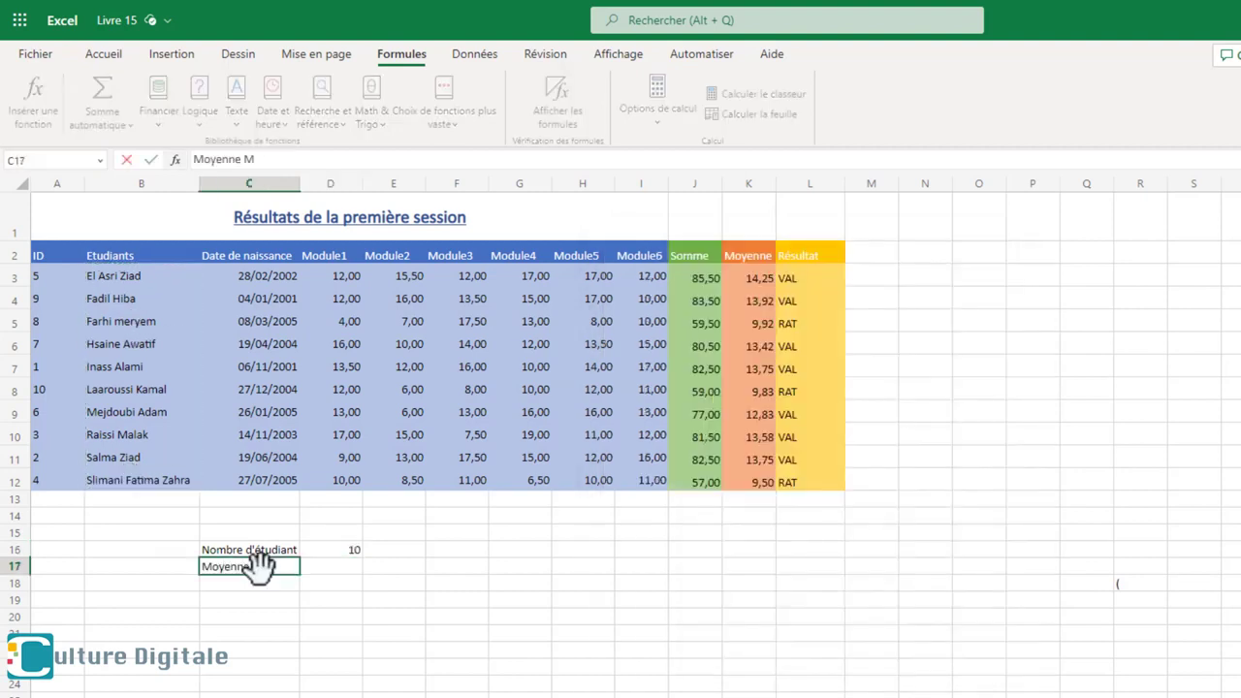
pyautogui.write('ax')
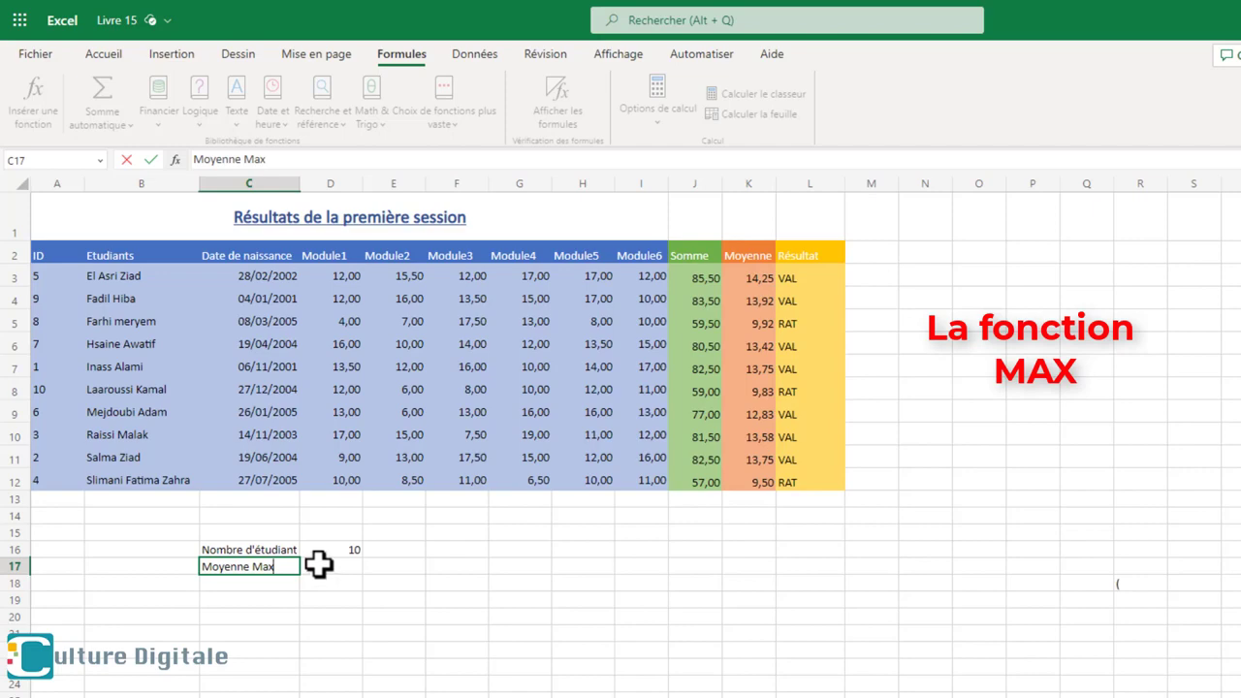
# - Insert the MAX function in D17 to get the highest average from K3:K12
pyautogui.click(318, 564)
pyautogui.click(39, 96)
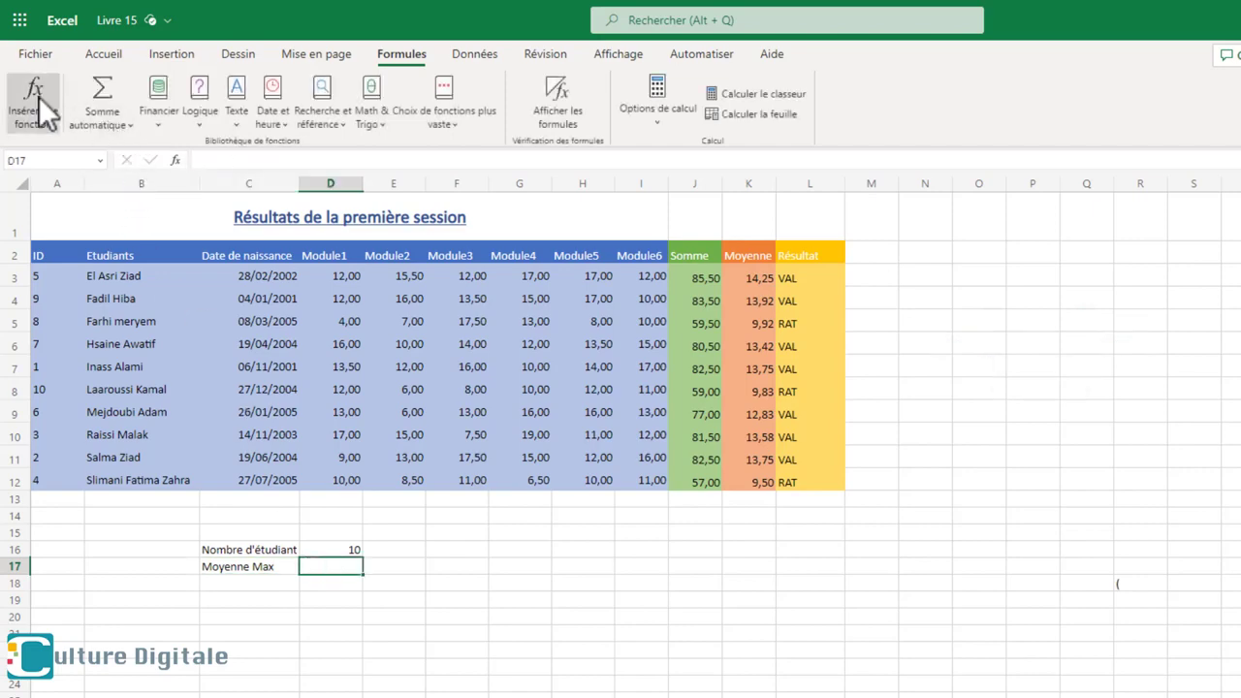
pyautogui.scroll(-2, 712, 494)
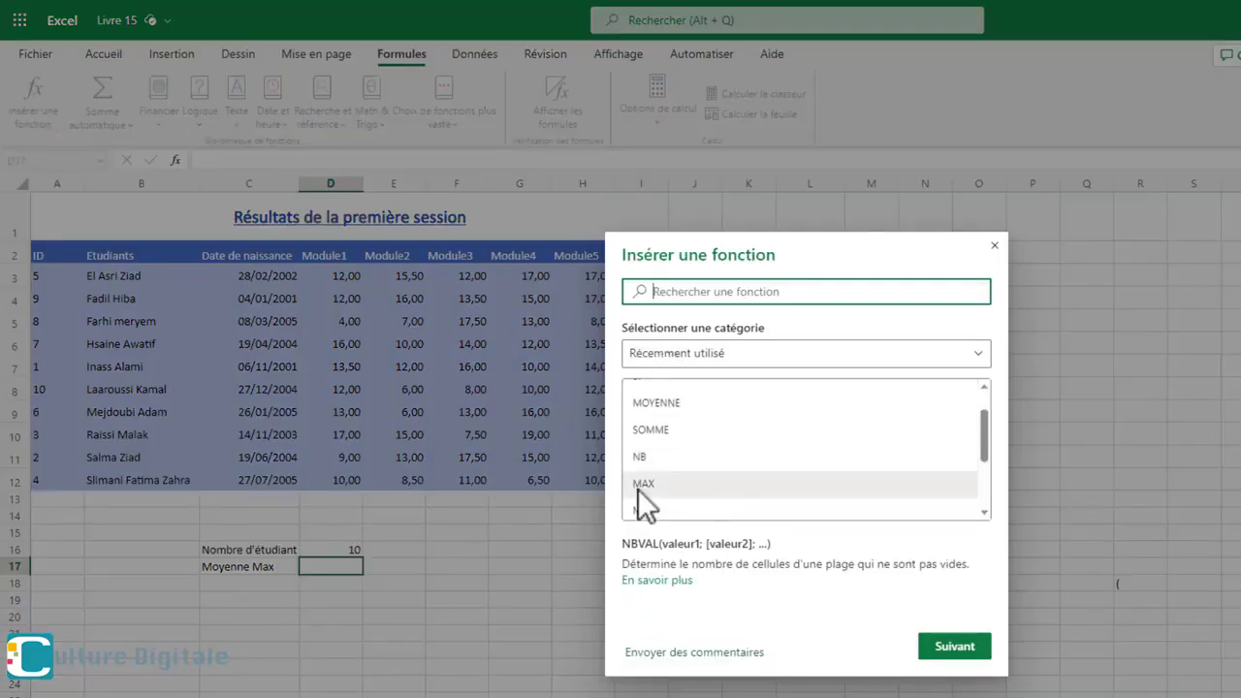
pyautogui.click(717, 504)
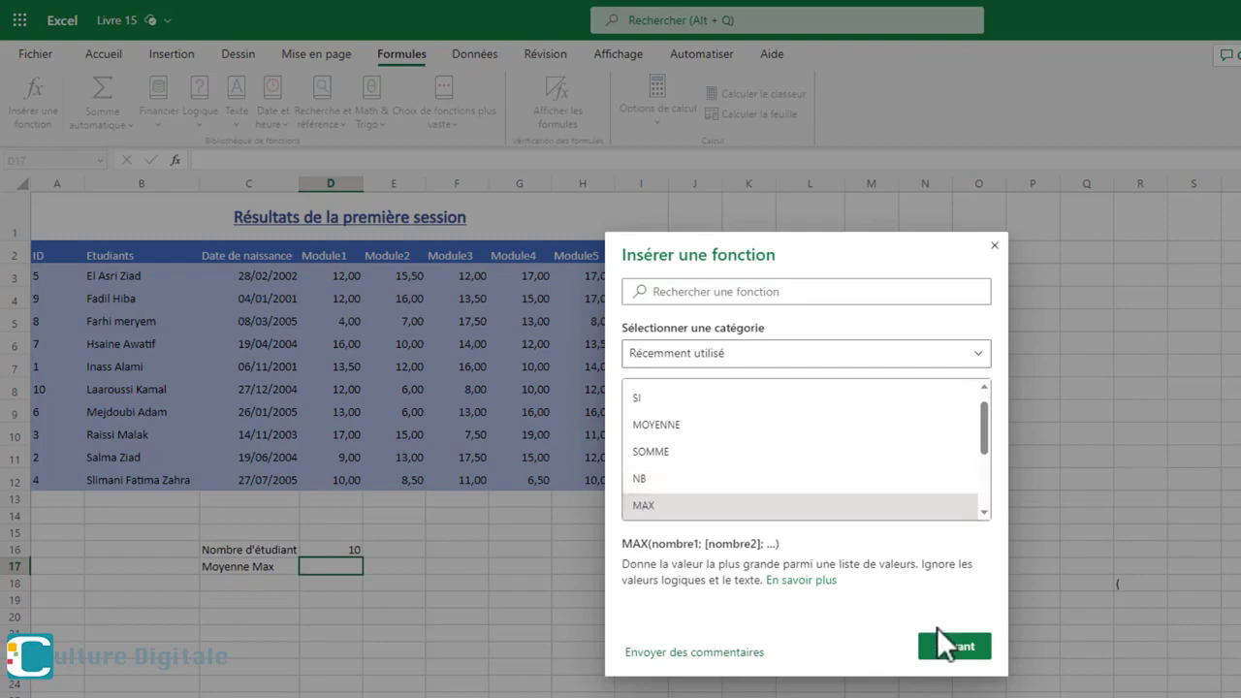
pyautogui.click(972, 648)
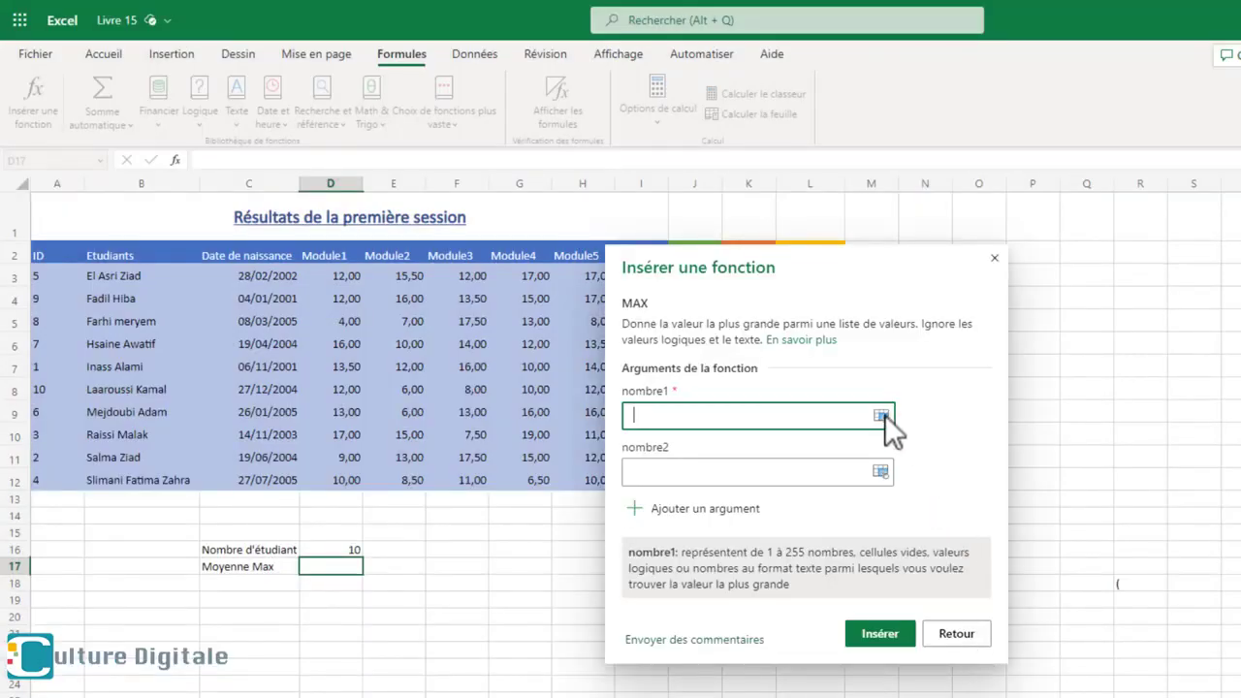
pyautogui.moveTo(936, 267); pyautogui.dragTo(1177, 276)
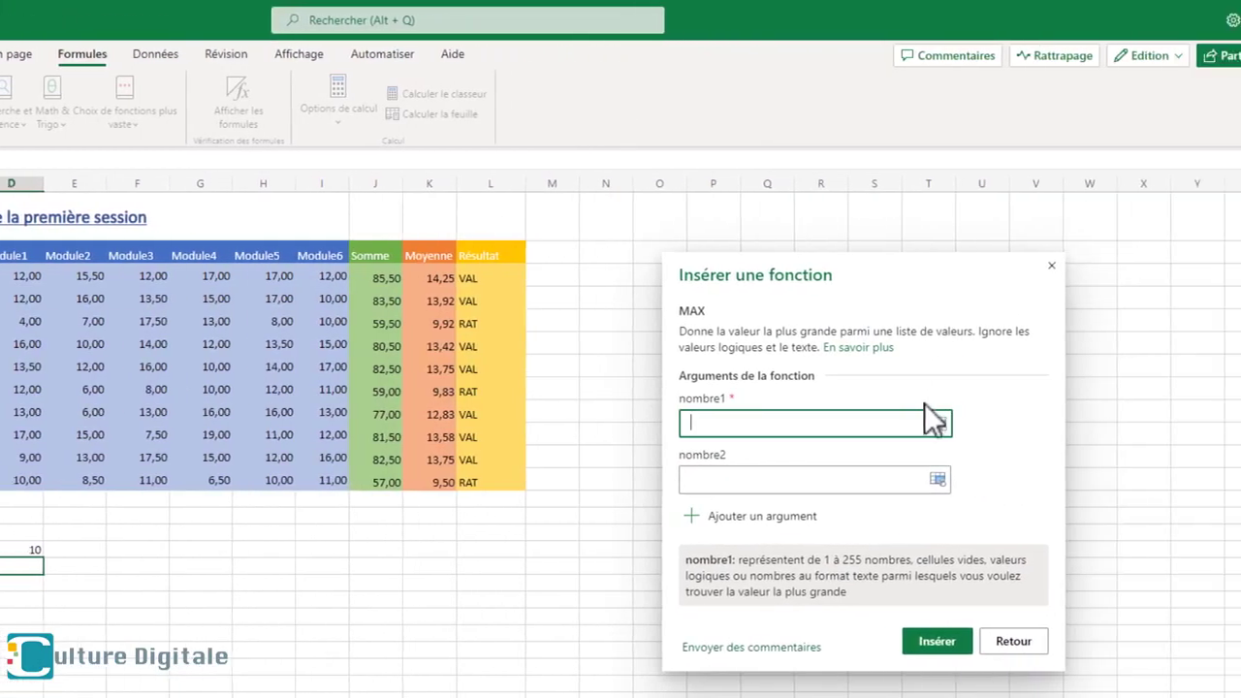
pyautogui.click(702, 277)
pyautogui.moveTo(369, 276); pyautogui.dragTo(355, 482)
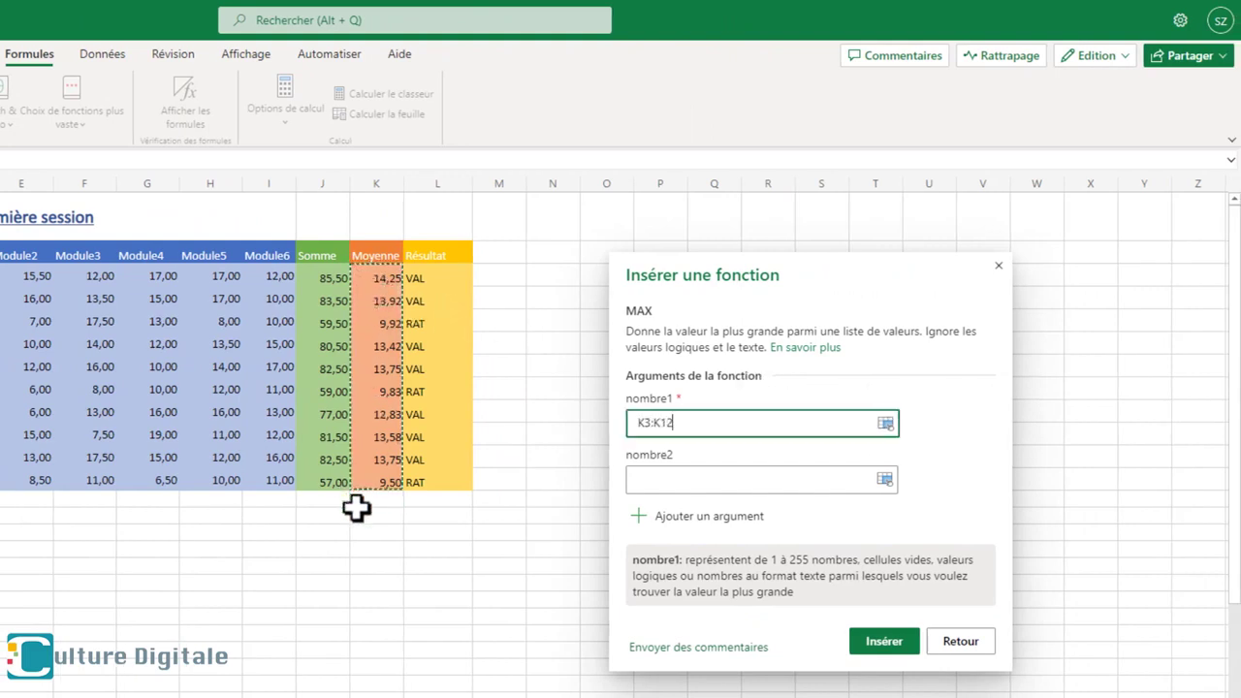
pyautogui.click(887, 644)
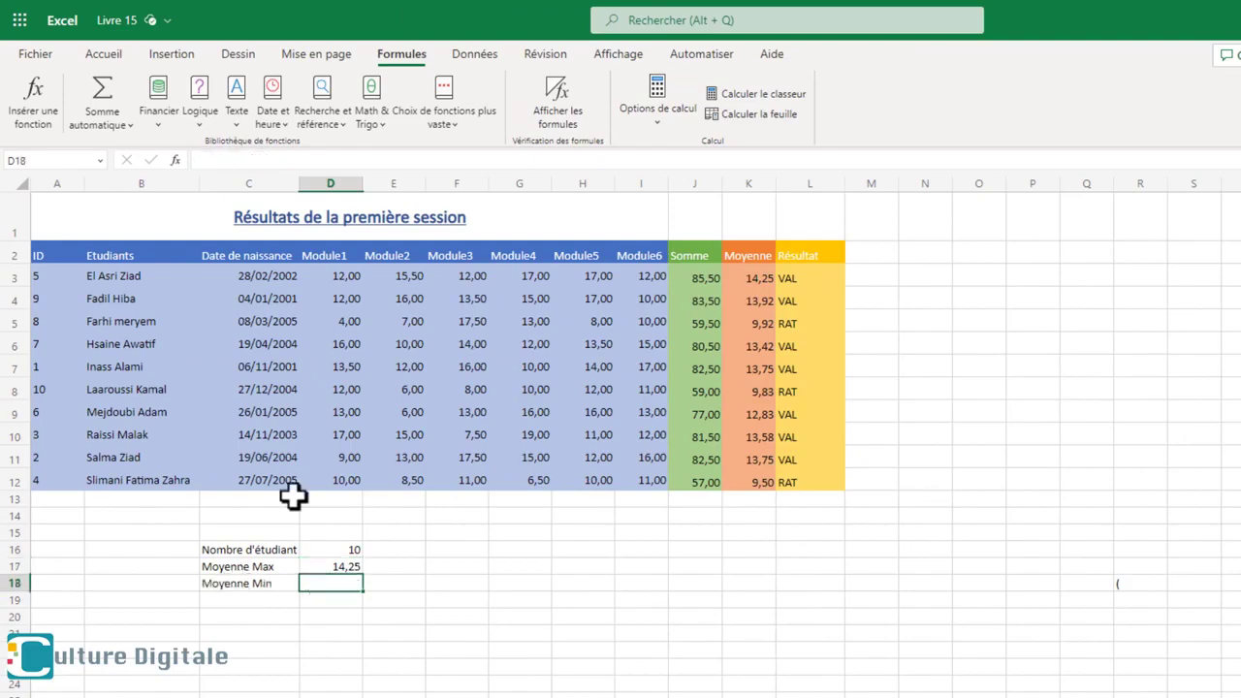
# - Insert the MIN function in D18 to get the lowest average from K3:K12
pyautogui.click(52, 117)
pyautogui.moveTo(864, 255); pyautogui.dragTo(1123, 227)
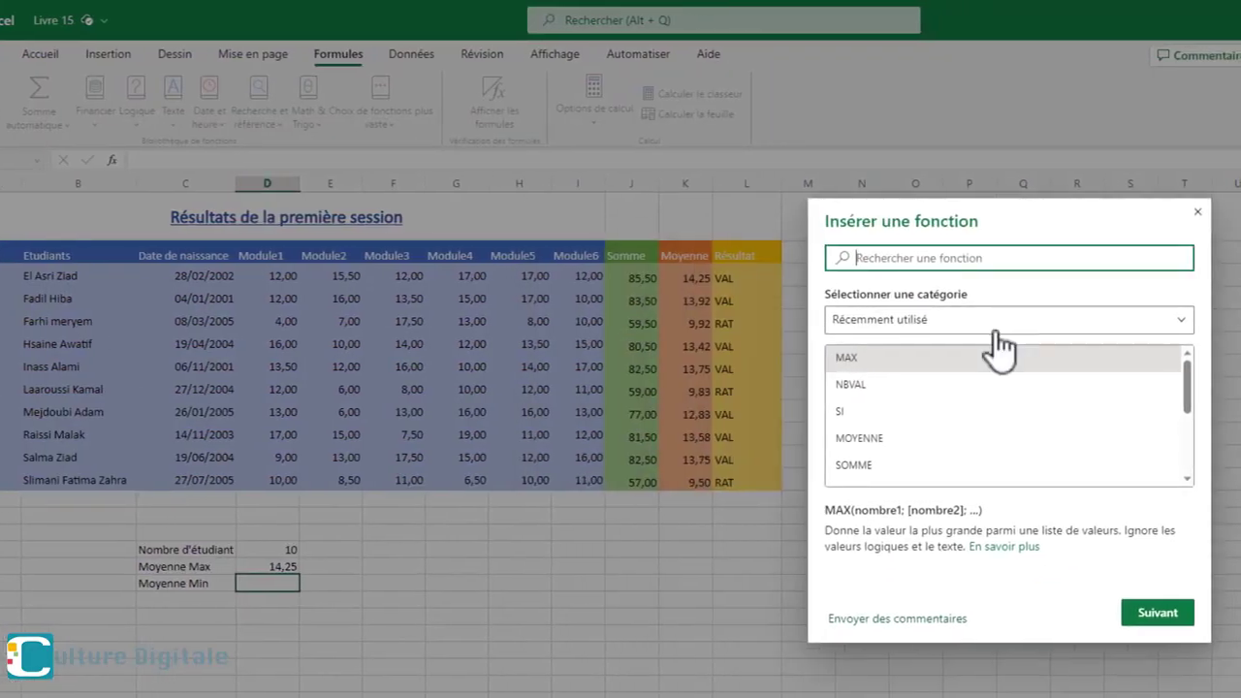
pyautogui.scroll(-2, 975, 426)
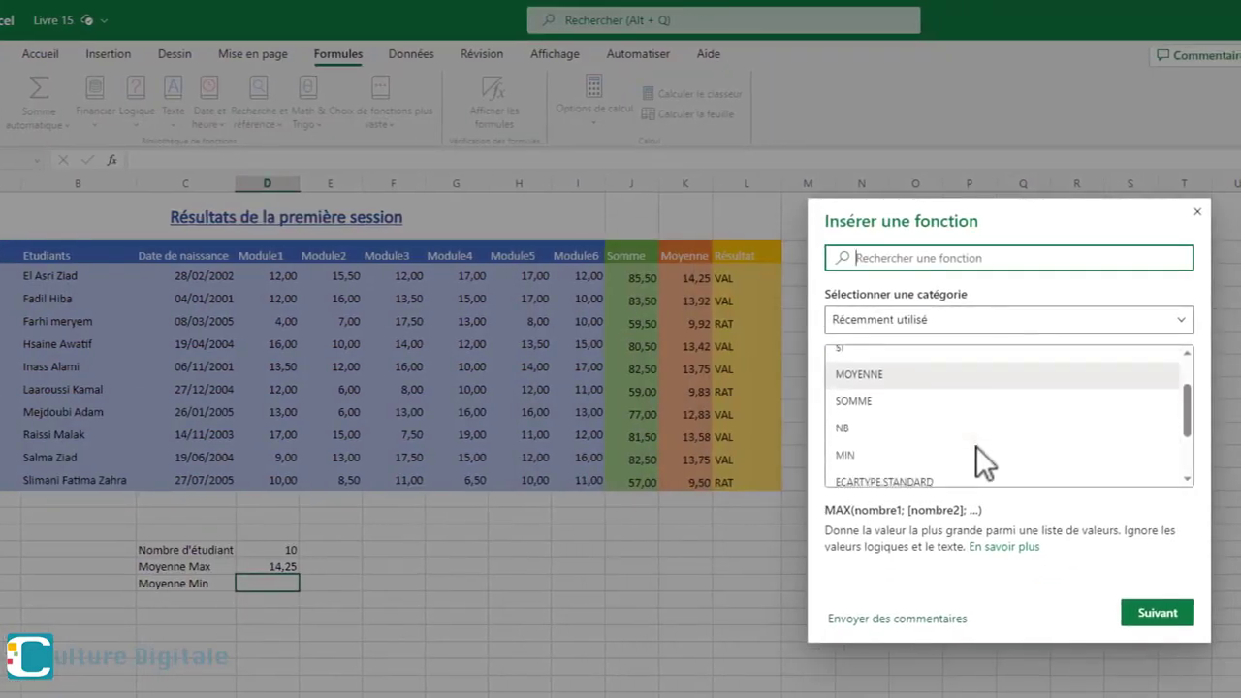
pyautogui.click(891, 413)
pyautogui.click(1153, 615)
pyautogui.moveTo(855, 267); pyautogui.dragTo(1229, 250)
pyautogui.moveTo(675, 279); pyautogui.dragTo(669, 485)
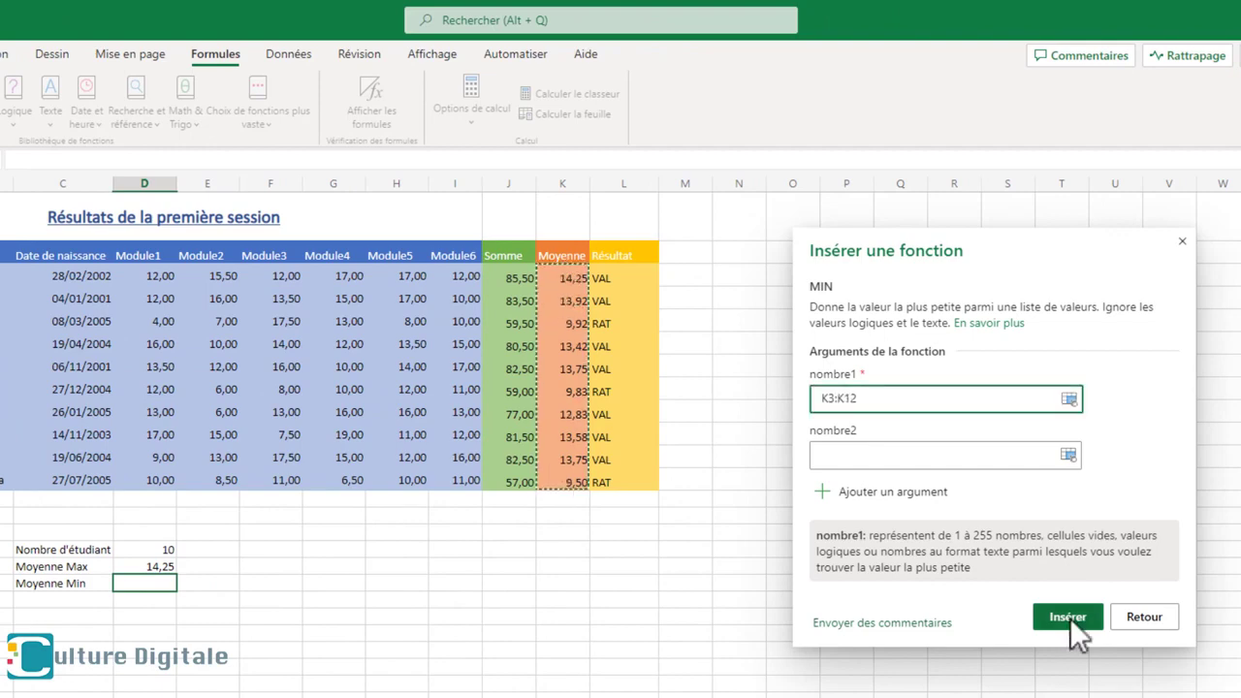
pyautogui.click(1070, 617)
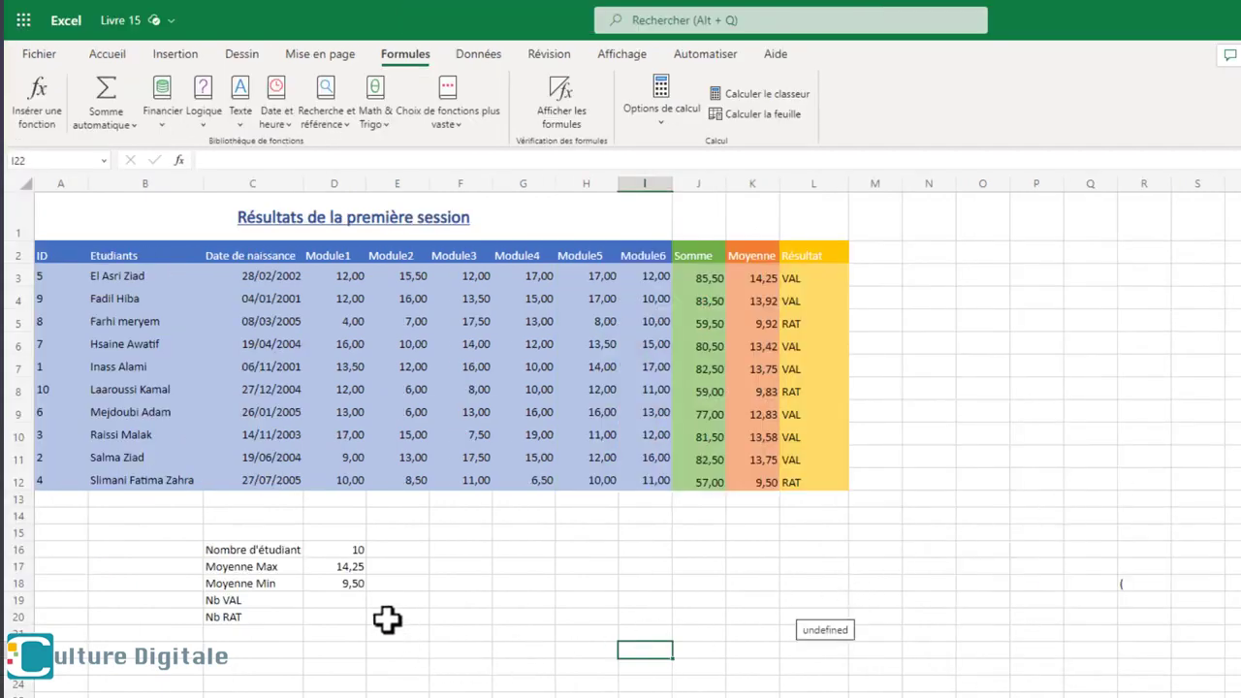
# - Insert the NB.SI function in D19 to count the cells in L3:L12 that match the criterion "VAL"
pyautogui.click(346, 598)
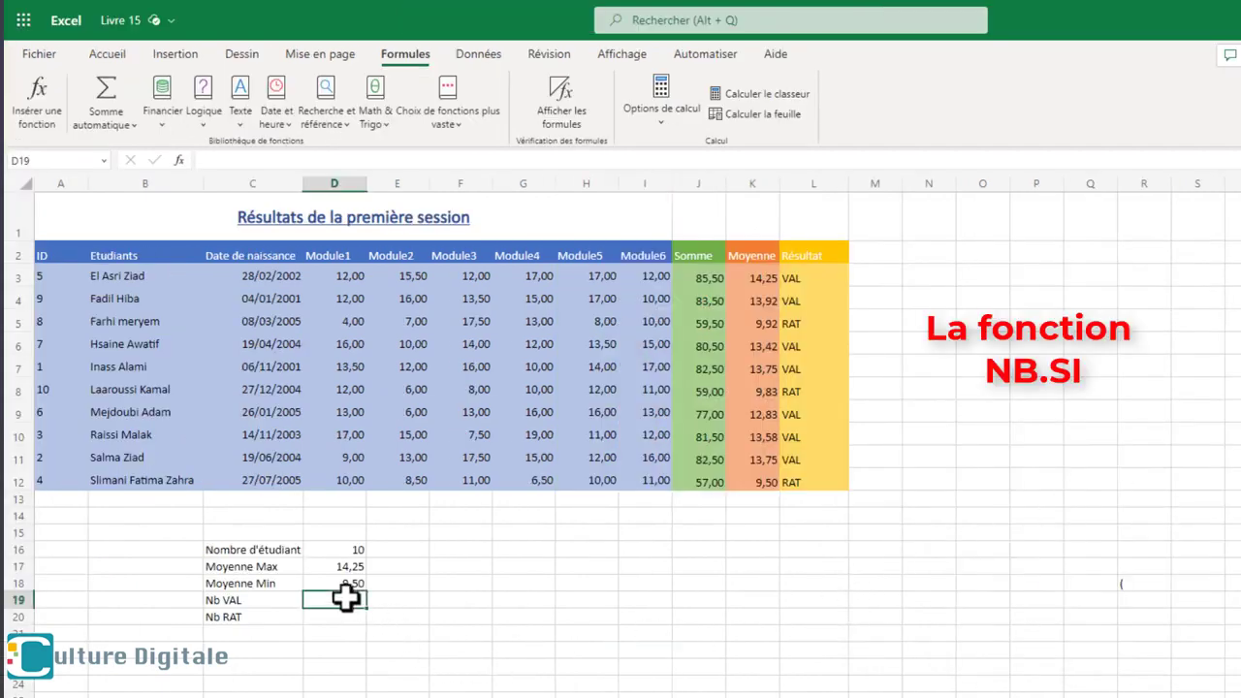
pyautogui.click(38, 101)
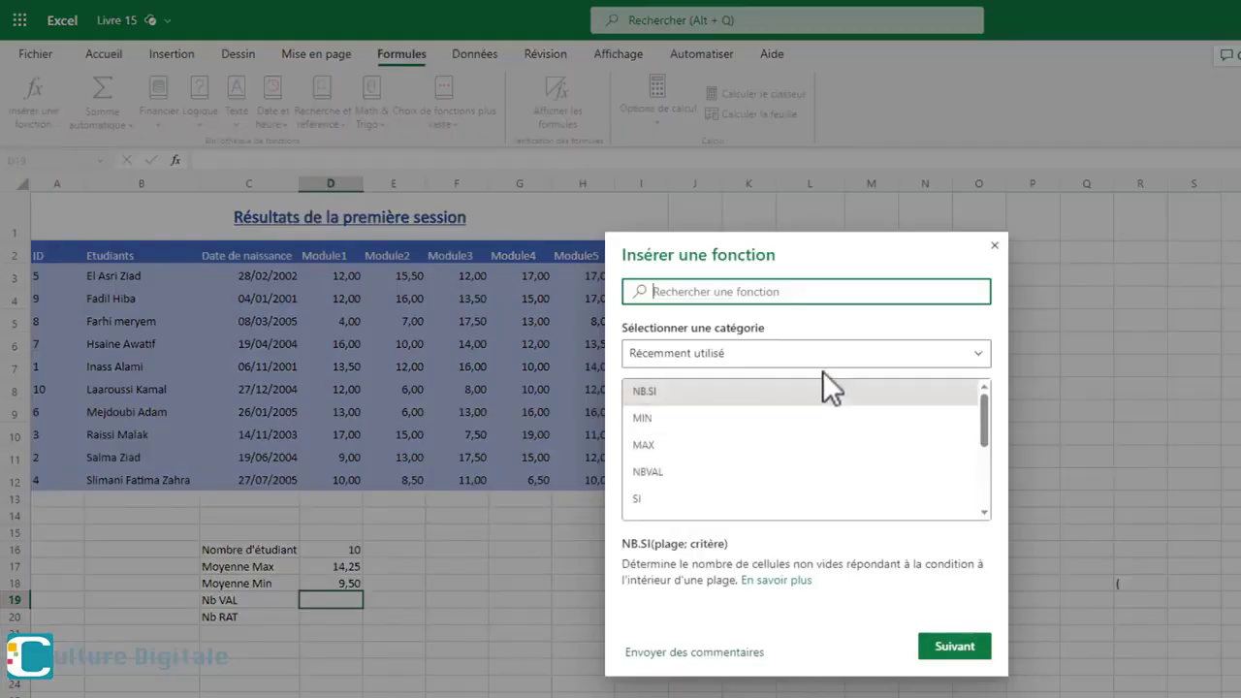
pyautogui.click(765, 391)
pyautogui.click(960, 647)
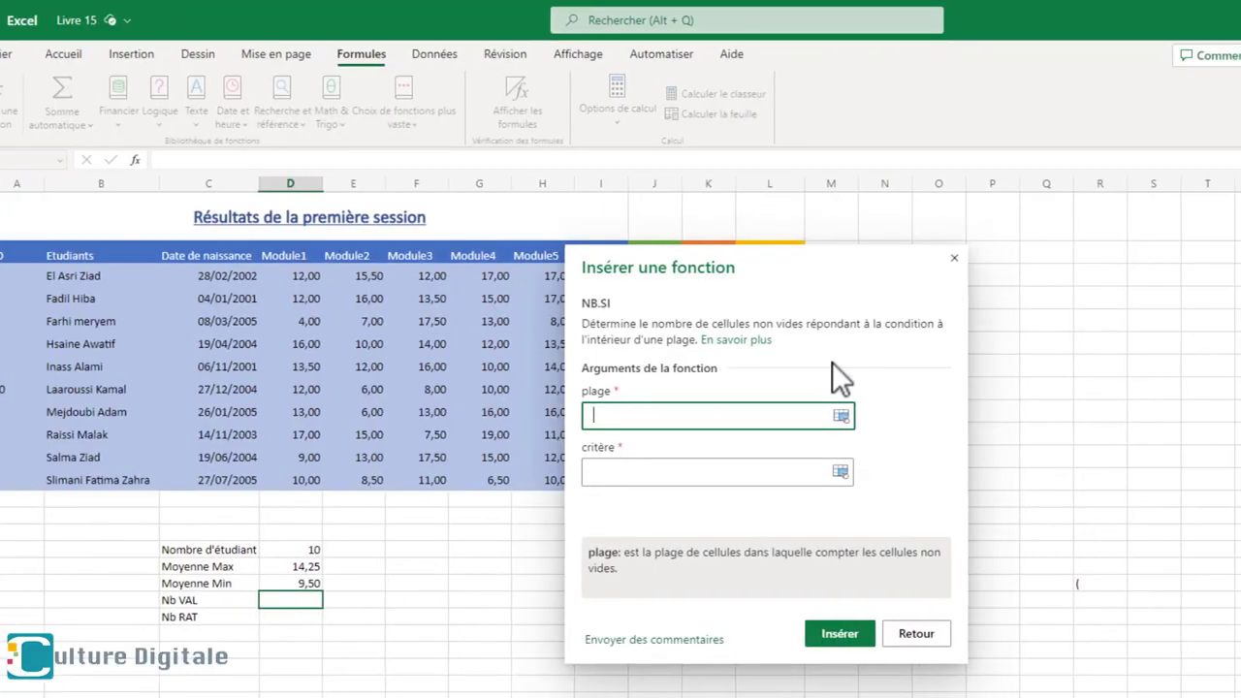
pyautogui.moveTo(902, 260); pyautogui.dragTo(1240, 253)
pyautogui.moveTo(748, 276); pyautogui.dragTo(747, 464)
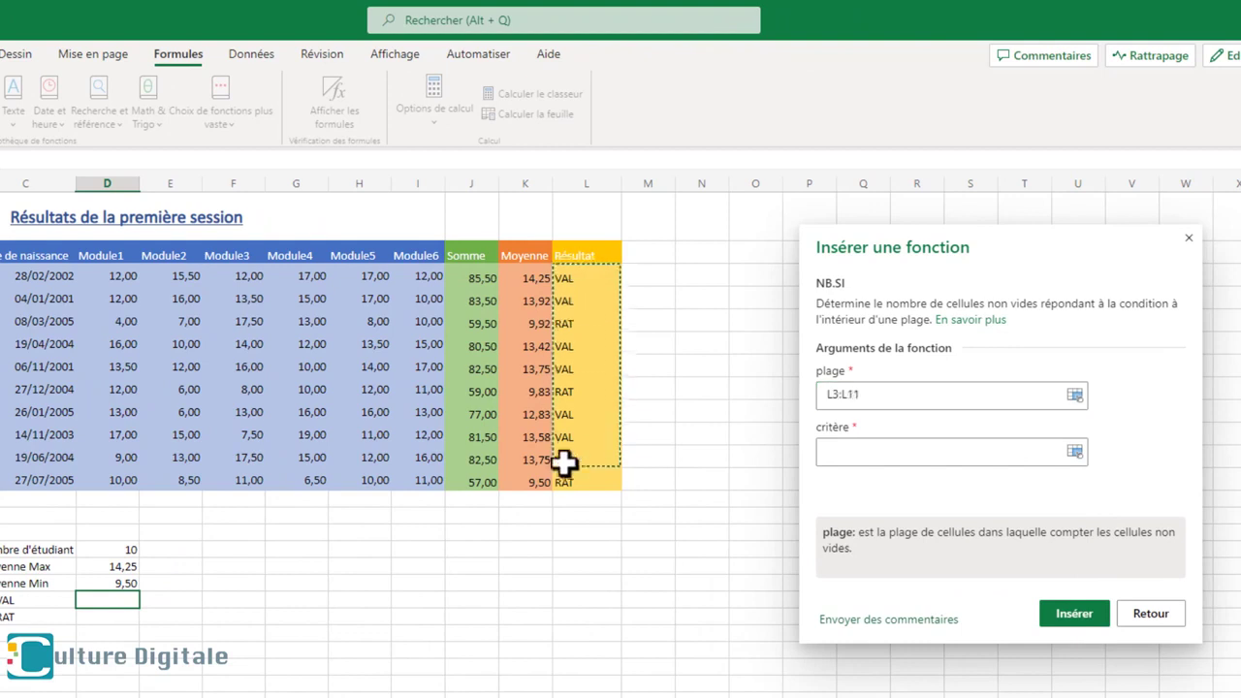
pyautogui.moveTo(563, 463); pyautogui.dragTo(565, 481)
pyautogui.click(852, 450)
pyautogui.write('"')
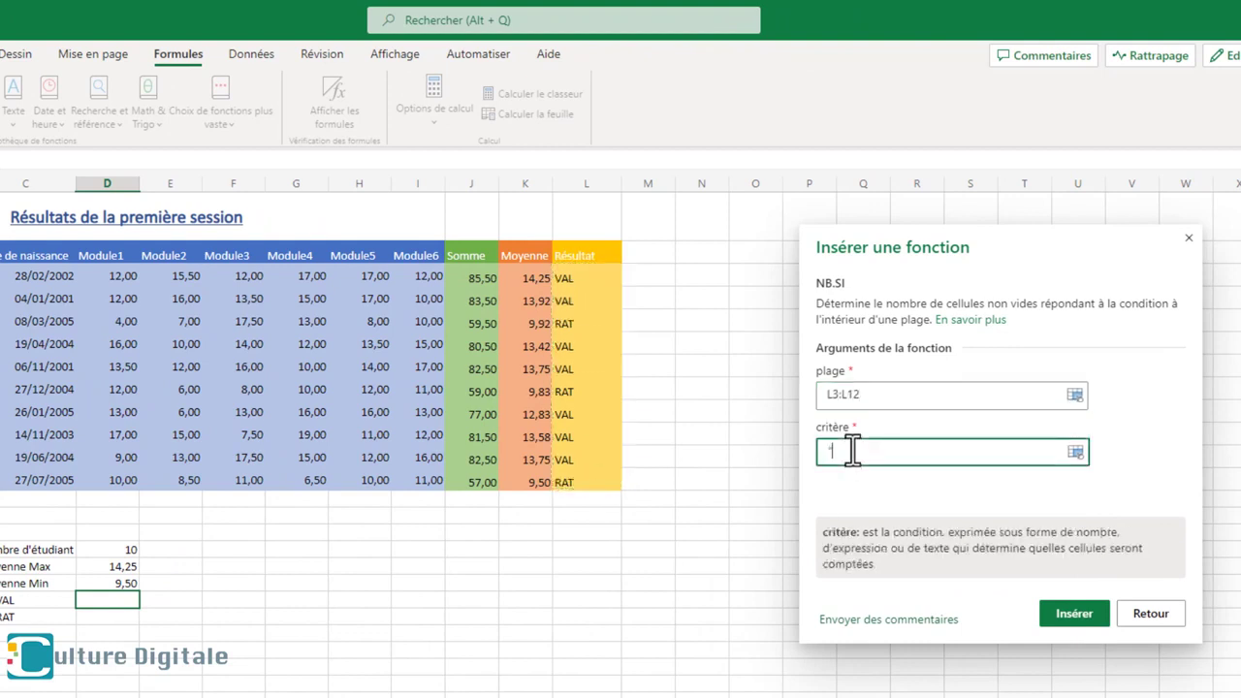
pyautogui.write('VAL"')
pyautogui.click(1082, 616)
# - Insert the NB.SI function in D20 to count the cells in L3:L12 that match the criterion "RAT"
pyautogui.click(123, 614)
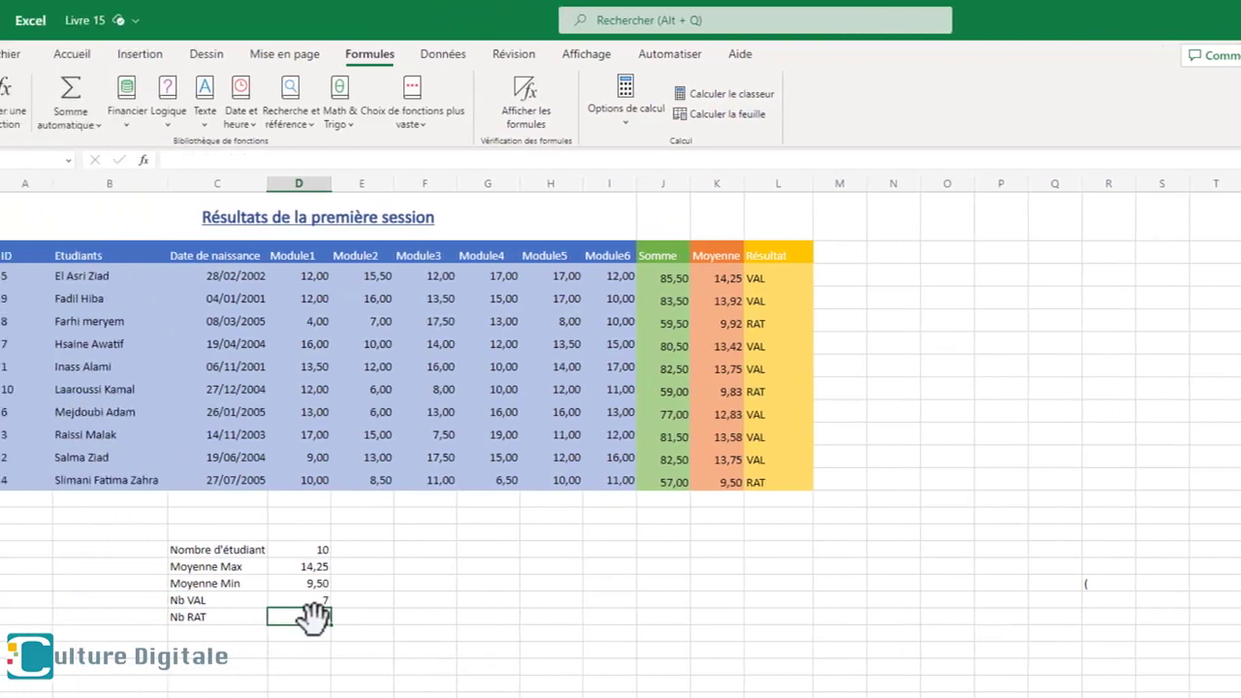
pyautogui.click(2, 111)
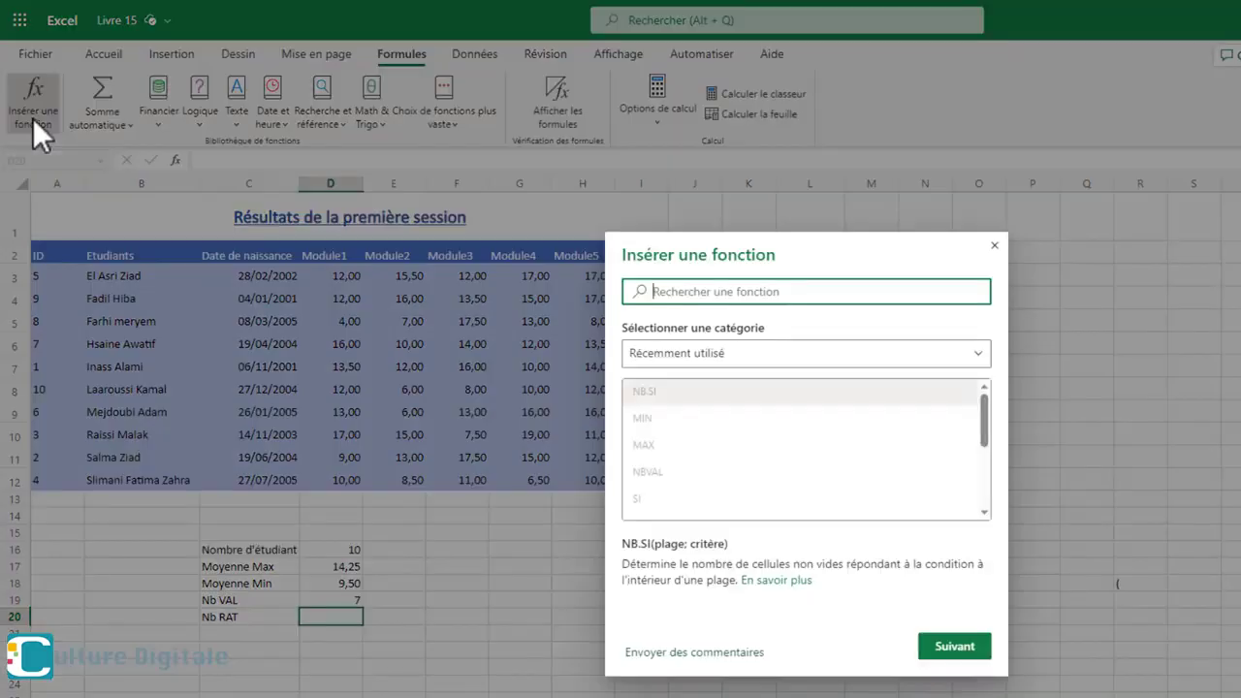
pyautogui.click(643, 391)
pyautogui.click(954, 646)
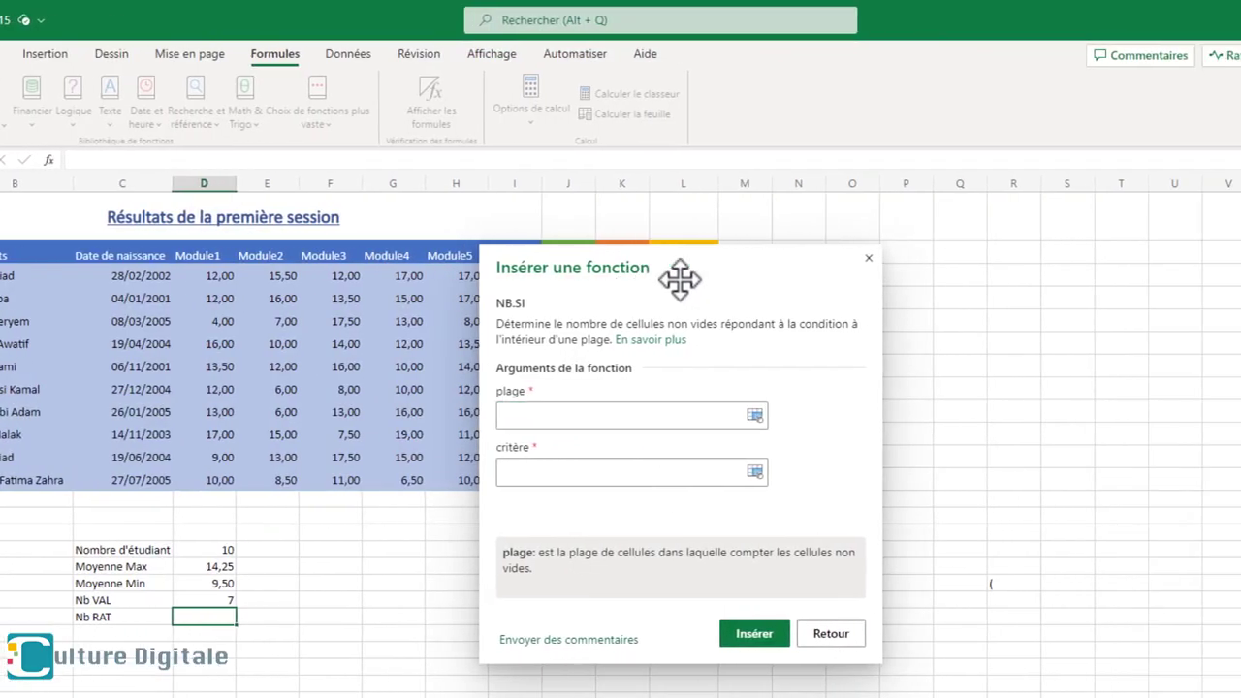
pyautogui.moveTo(680, 279); pyautogui.dragTo(673, 481)
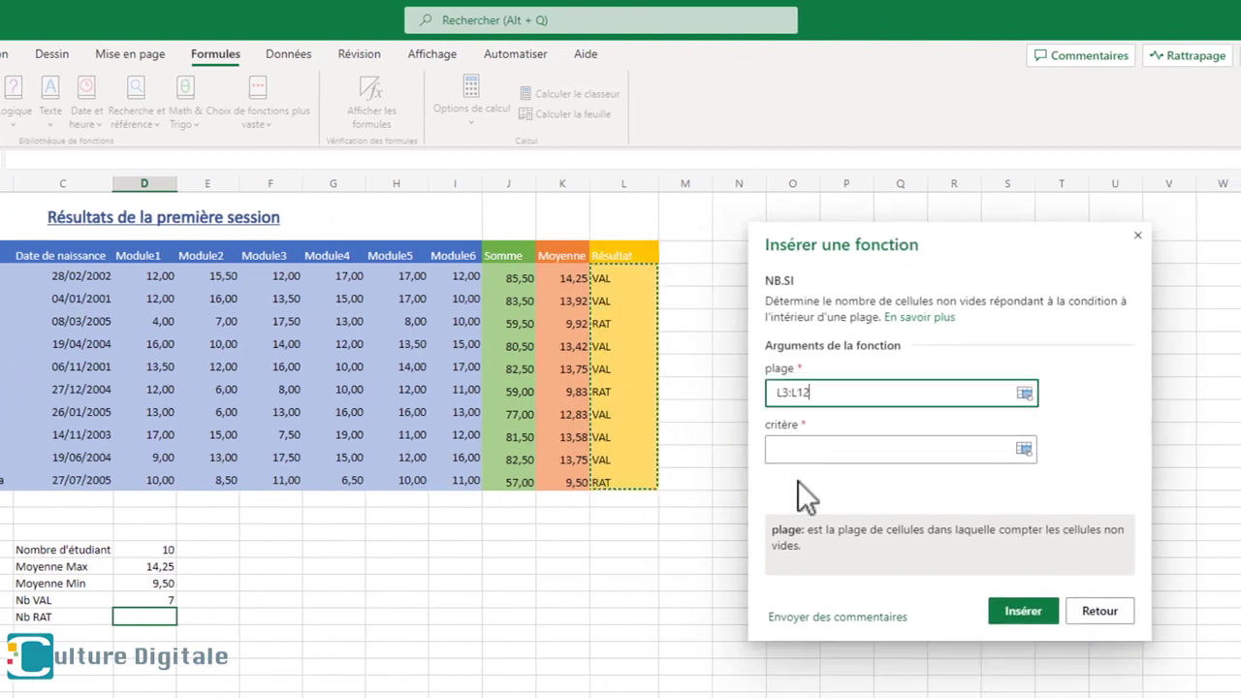
pyautogui.click(808, 449)
pyautogui.write('"RAT')
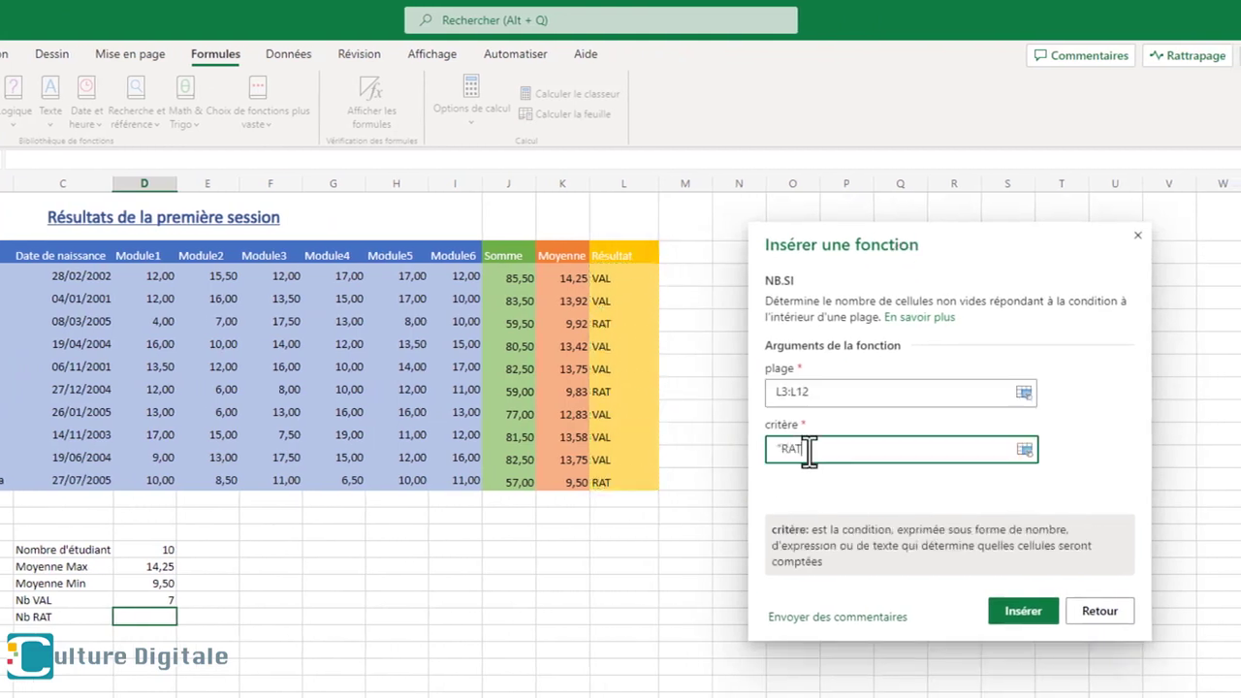
pyautogui.write('"')
pyautogui.click(1023, 611)
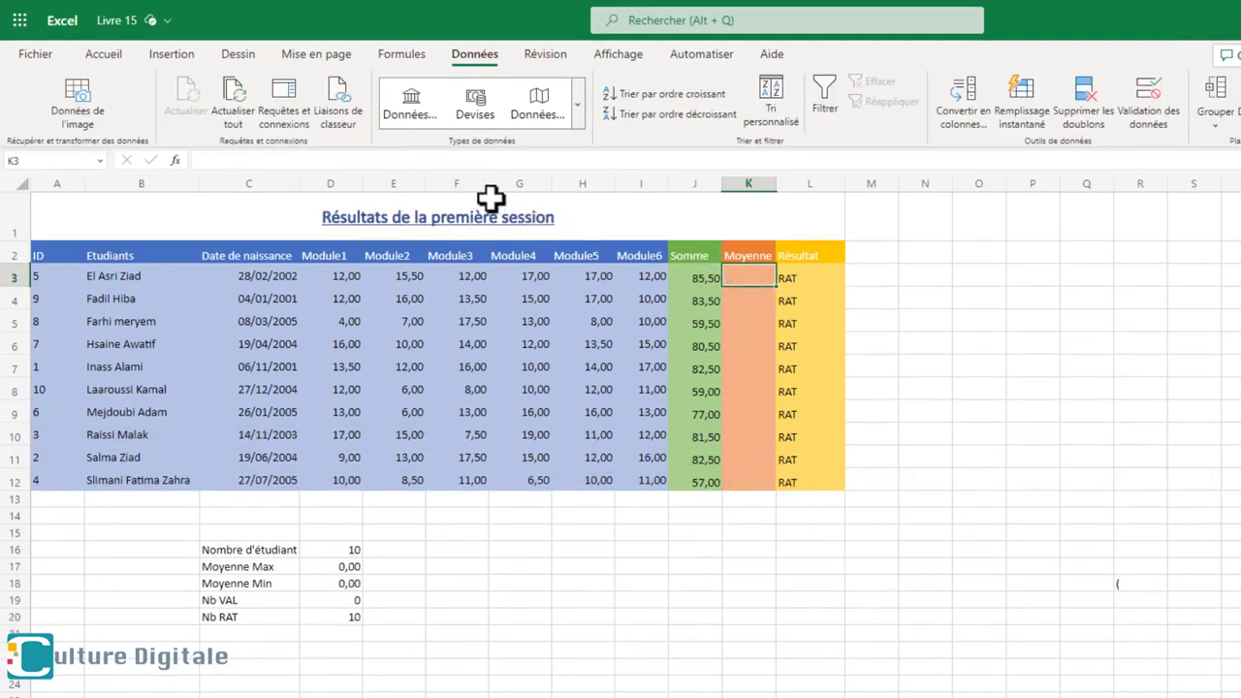
# - Enter the weighted average formula =(D3*4+E3*4+F3*4+G3*4+H3*2+I3*2)/20 in K3 and fill it down to K12
pyautogui.click(430, 155)
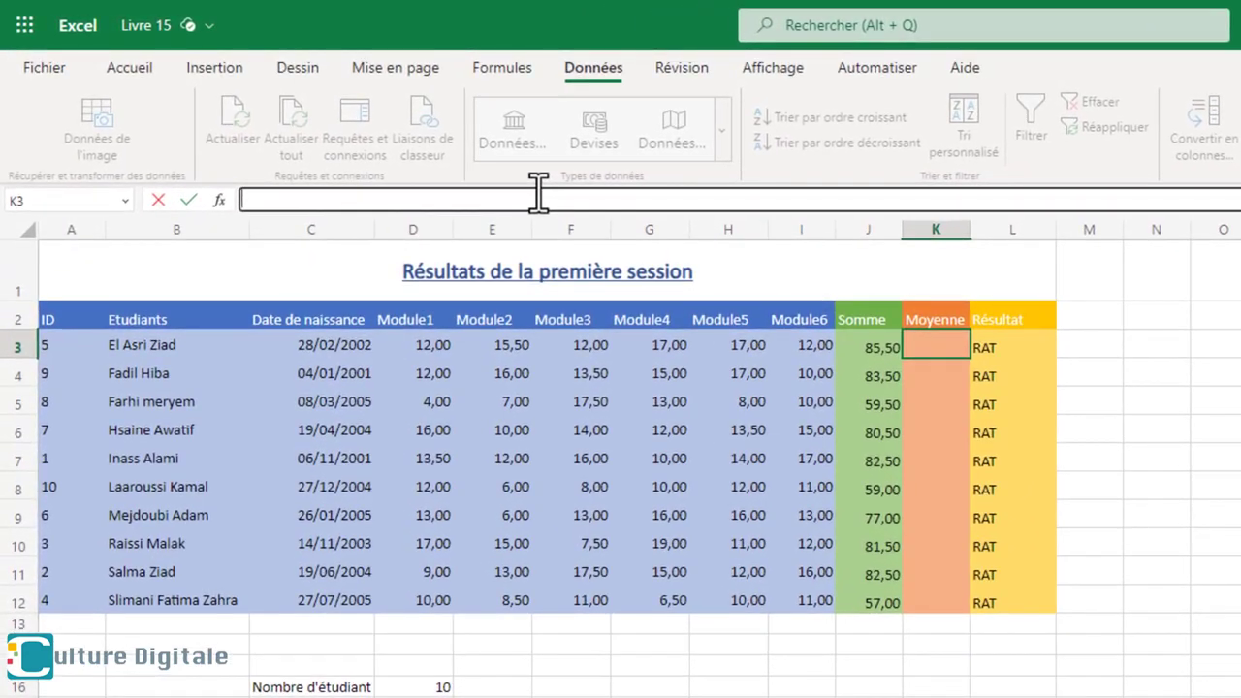
pyautogui.write('=(D3*4+E3*4+F3*4+G3*4+H3*2+I3*2)/20')
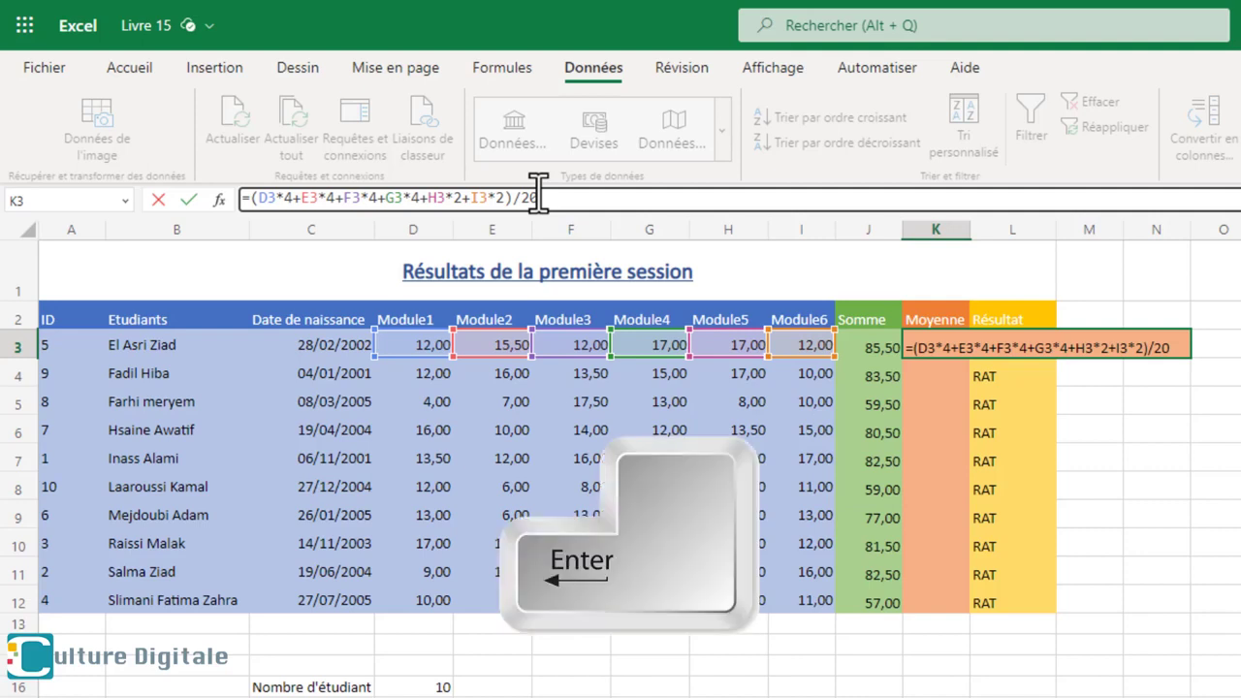
pyautogui.press('Return')
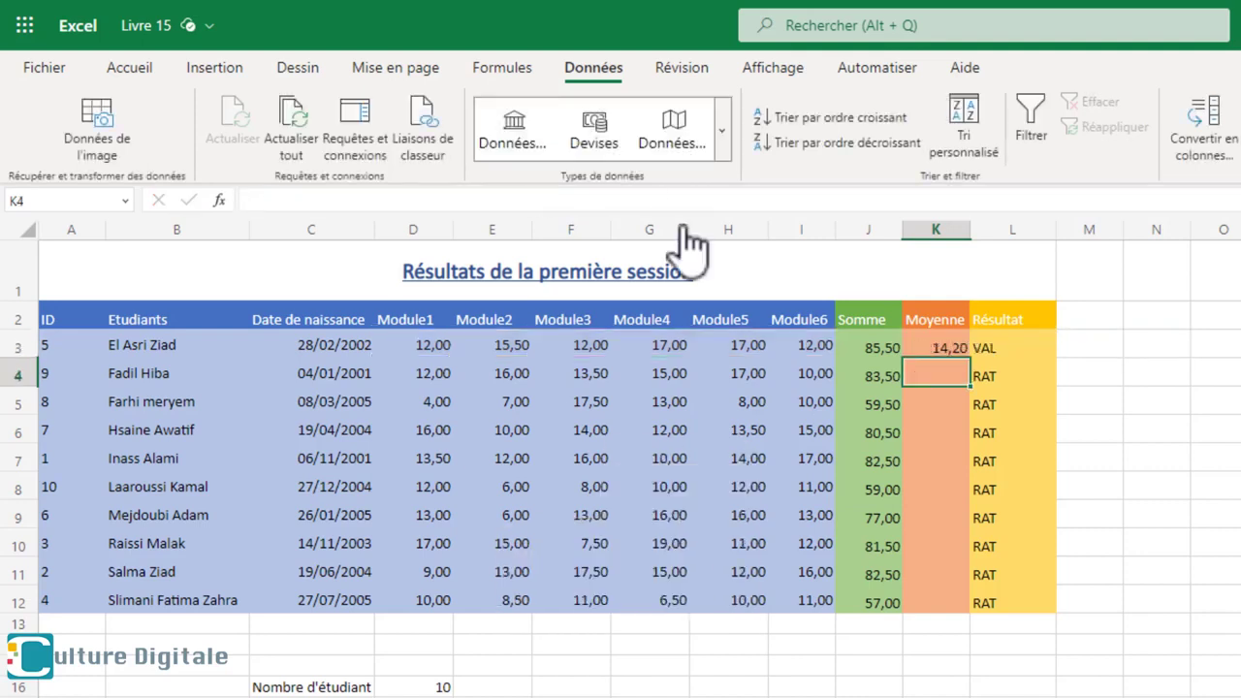
pyautogui.click(921, 344)
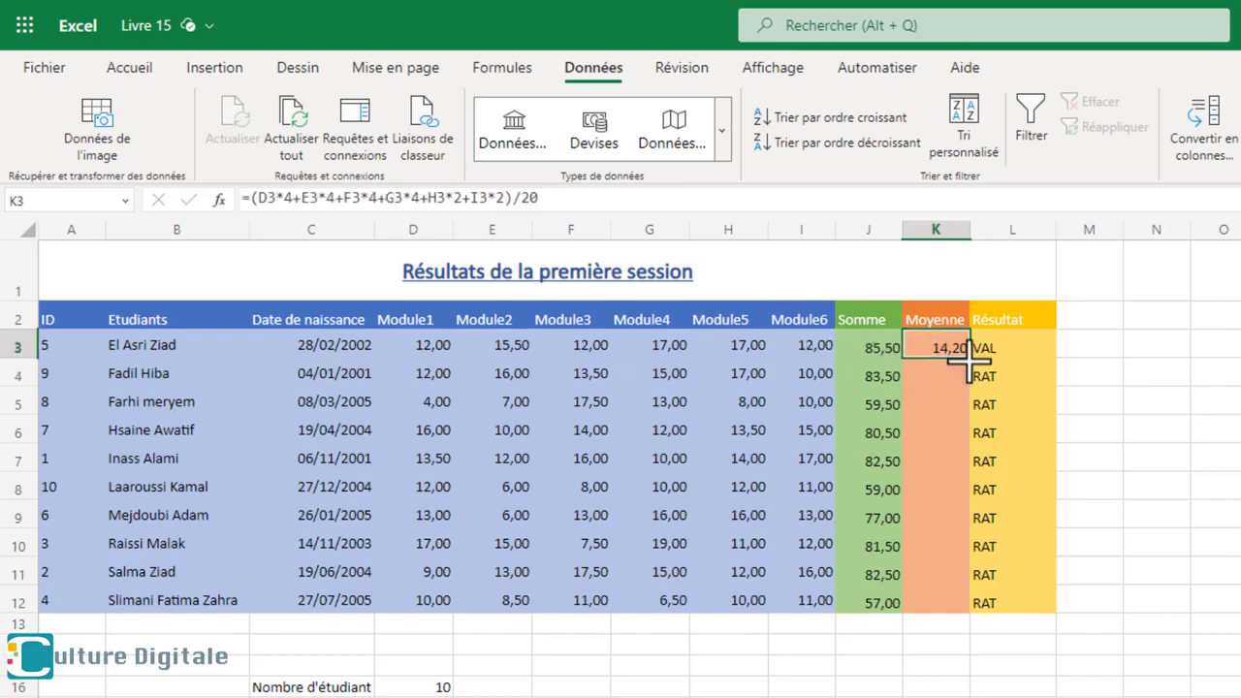
pyautogui.moveTo(967, 358); pyautogui.dragTo(958, 605)
pyautogui.click(657, 575)
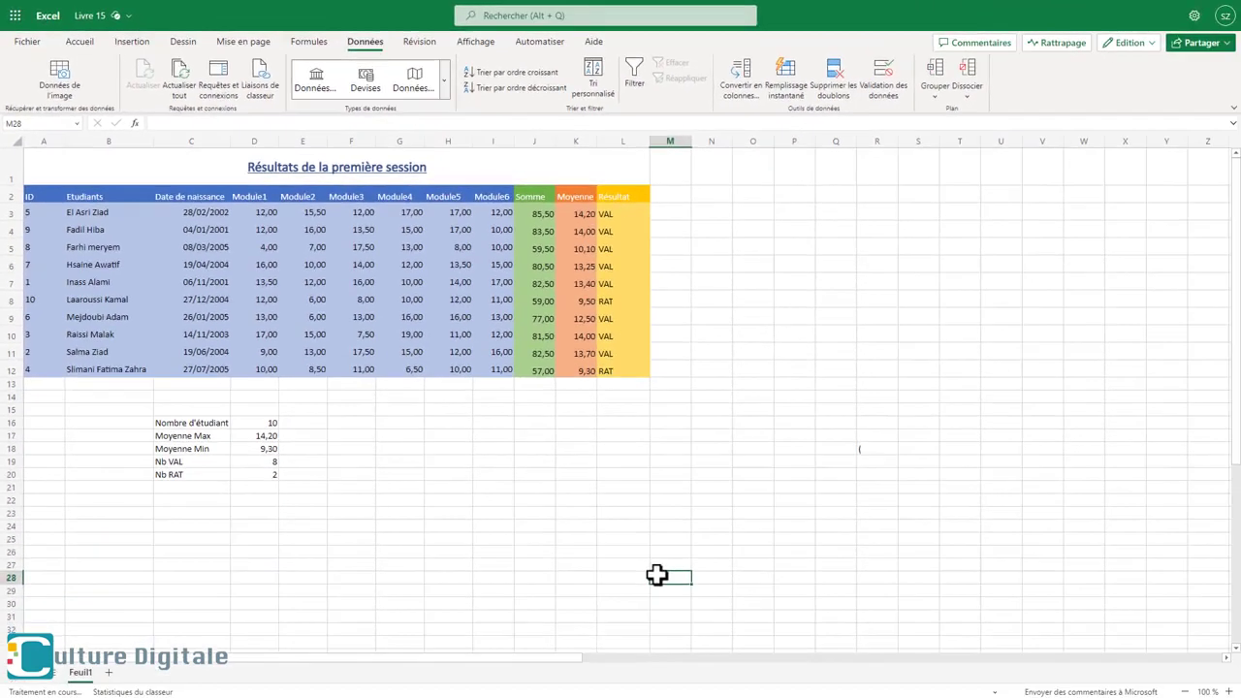